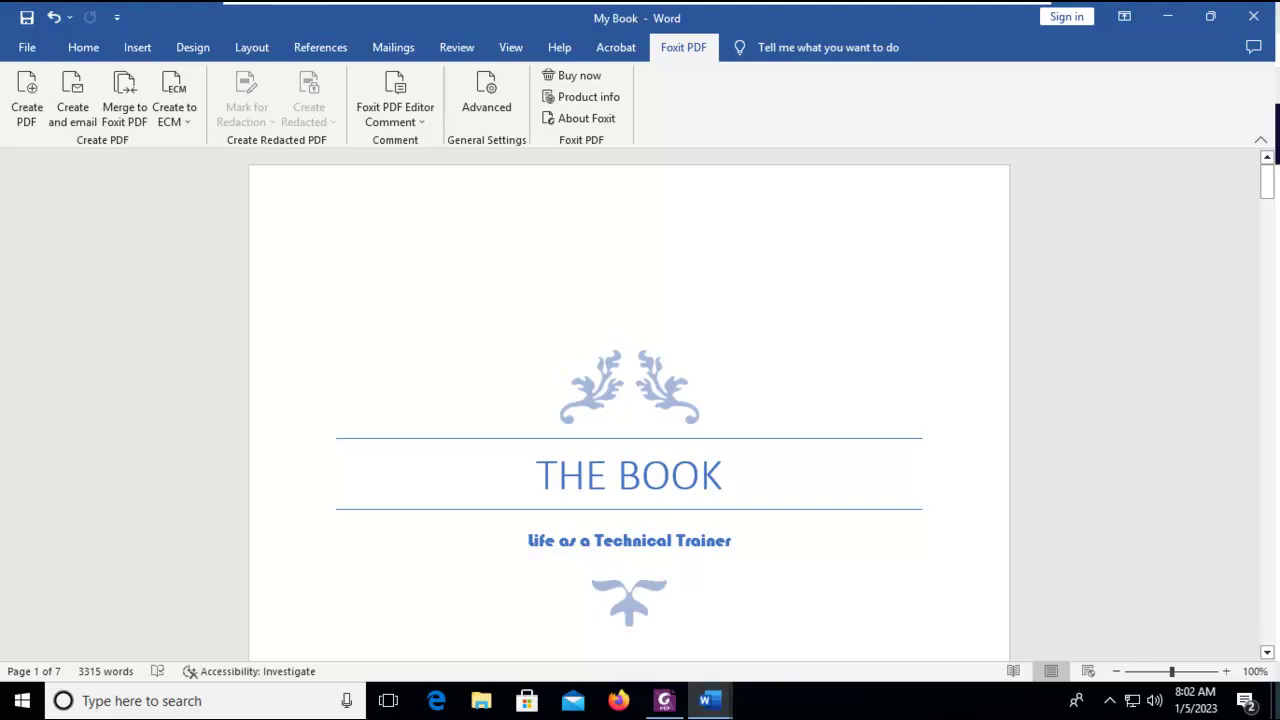
- Check the font used for the subtitle on the book's cover page
{"action": "left_click", "coordinate": [572, 540]}
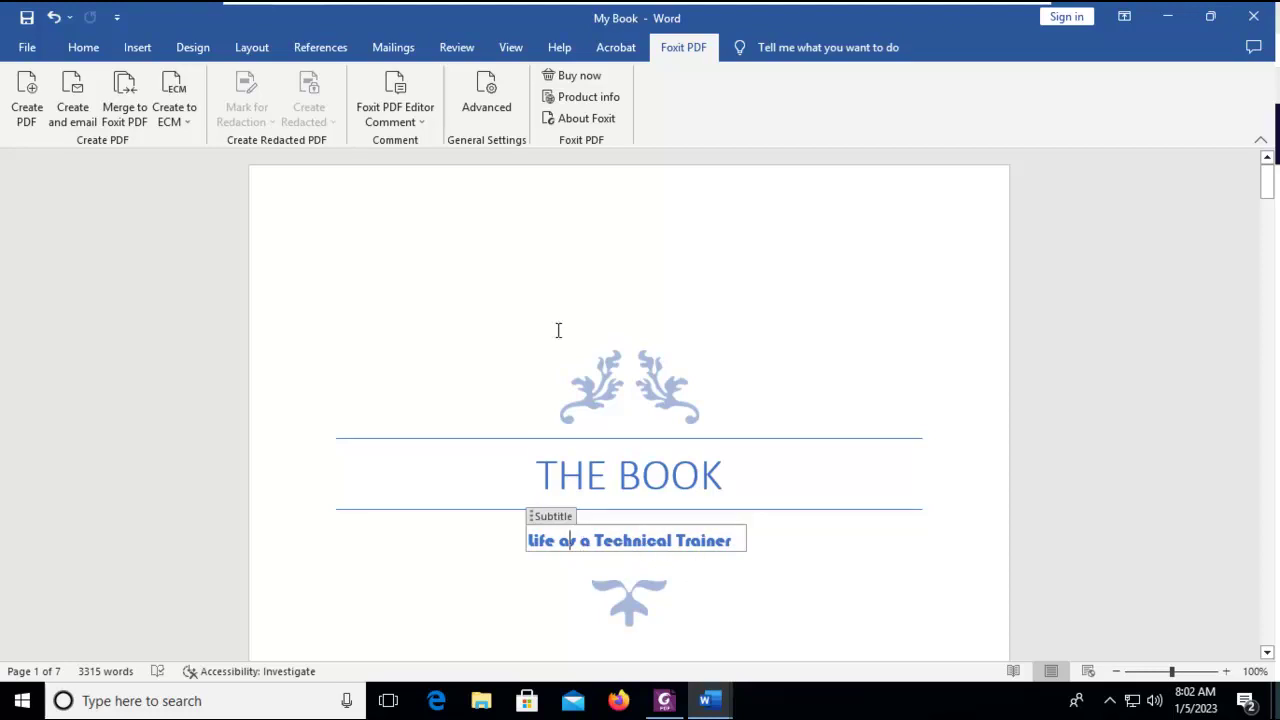
{"action": "left_click", "coordinate": [82, 48]}
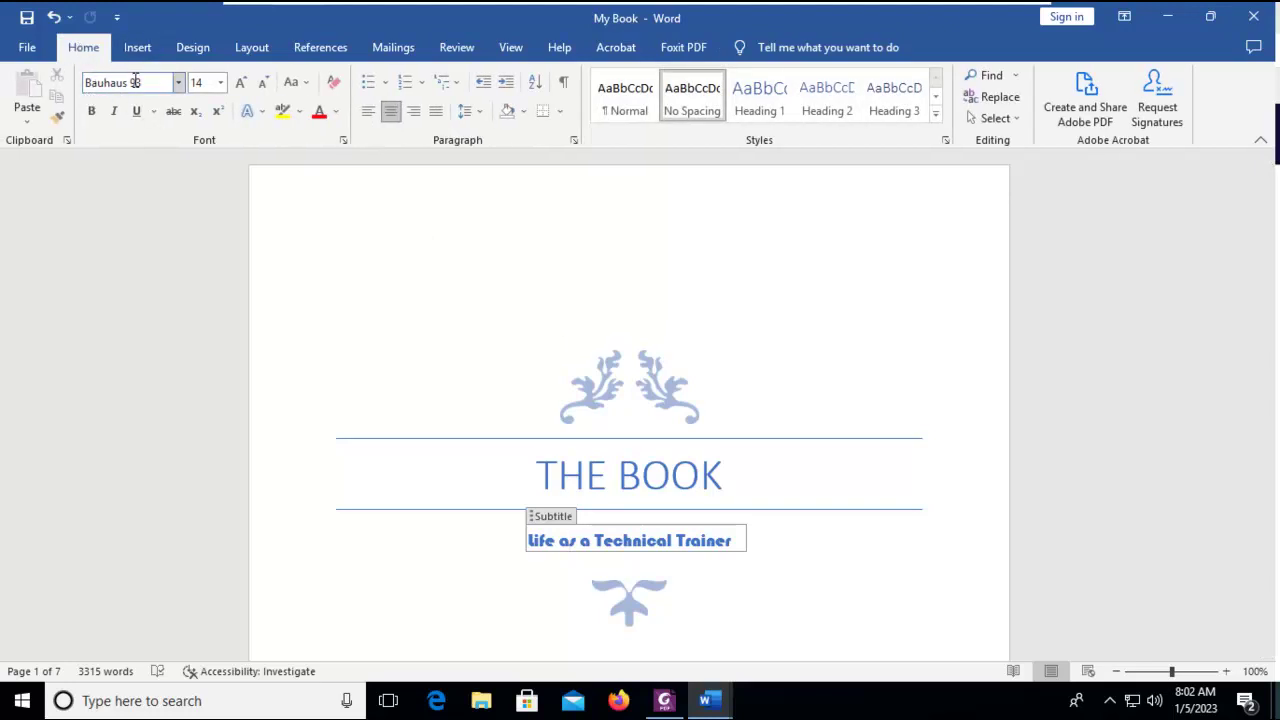
{"action": "left_click", "coordinate": [603, 316]}
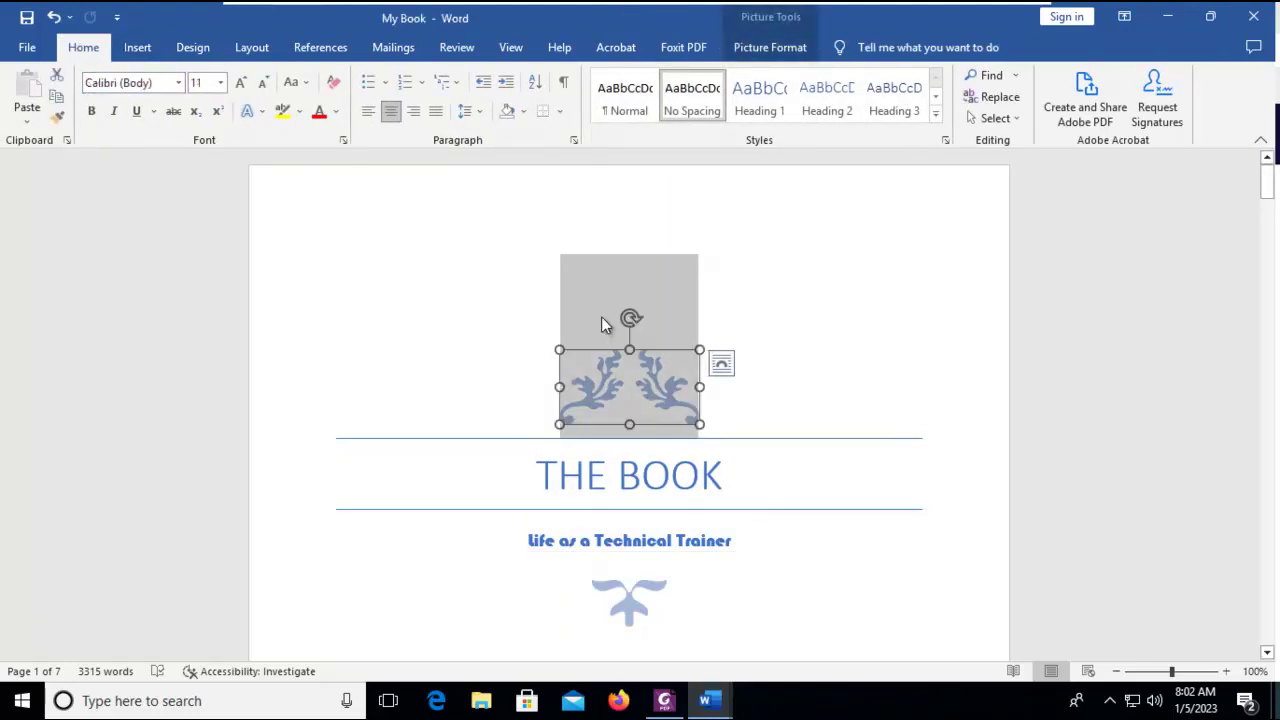
{"action": "left_click", "coordinate": [843, 272]}
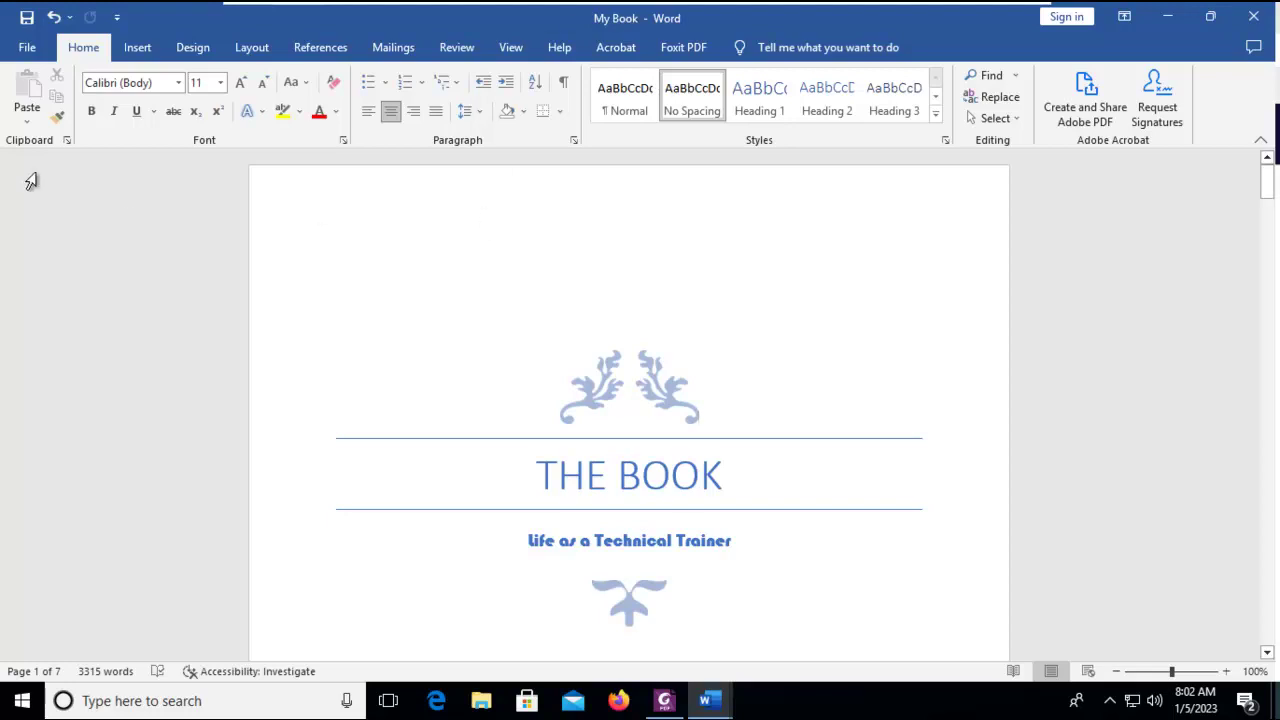
- Open the print settings for My Book and bring up the Foxit PDF Editor Printer properties
{"action": "left_click", "coordinate": [28, 52]}
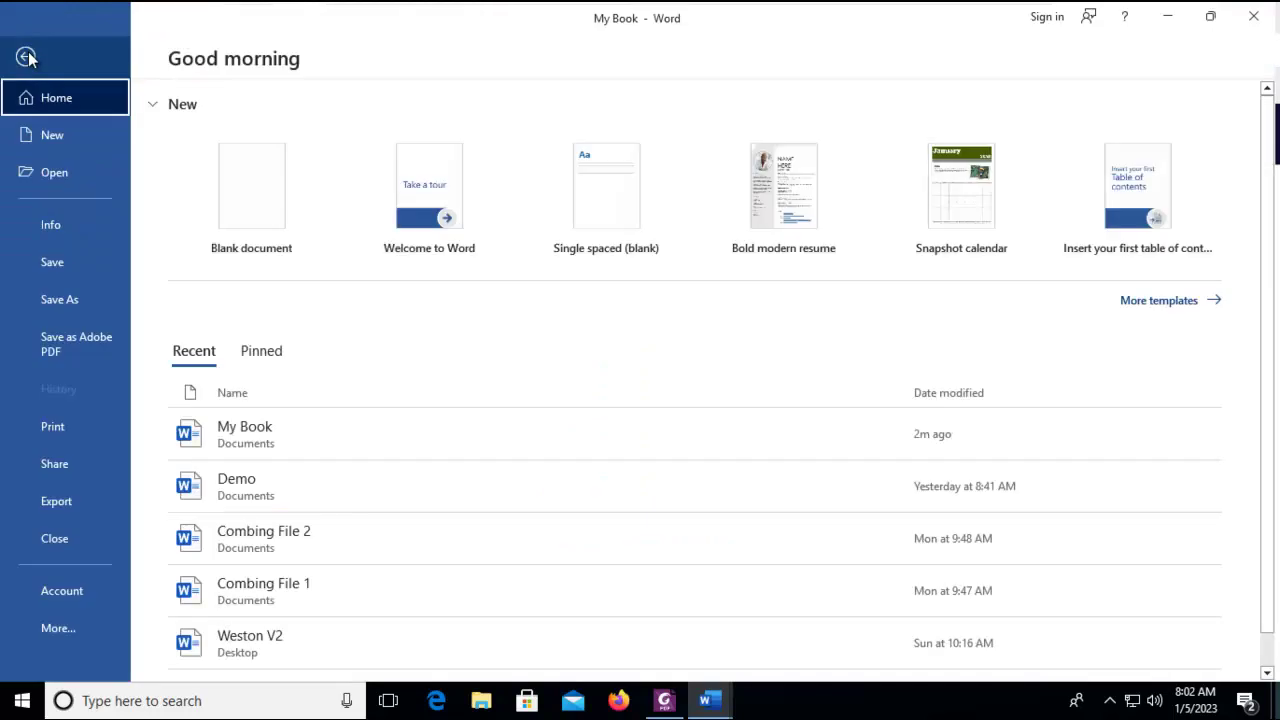
{"action": "left_click", "coordinate": [62, 427]}
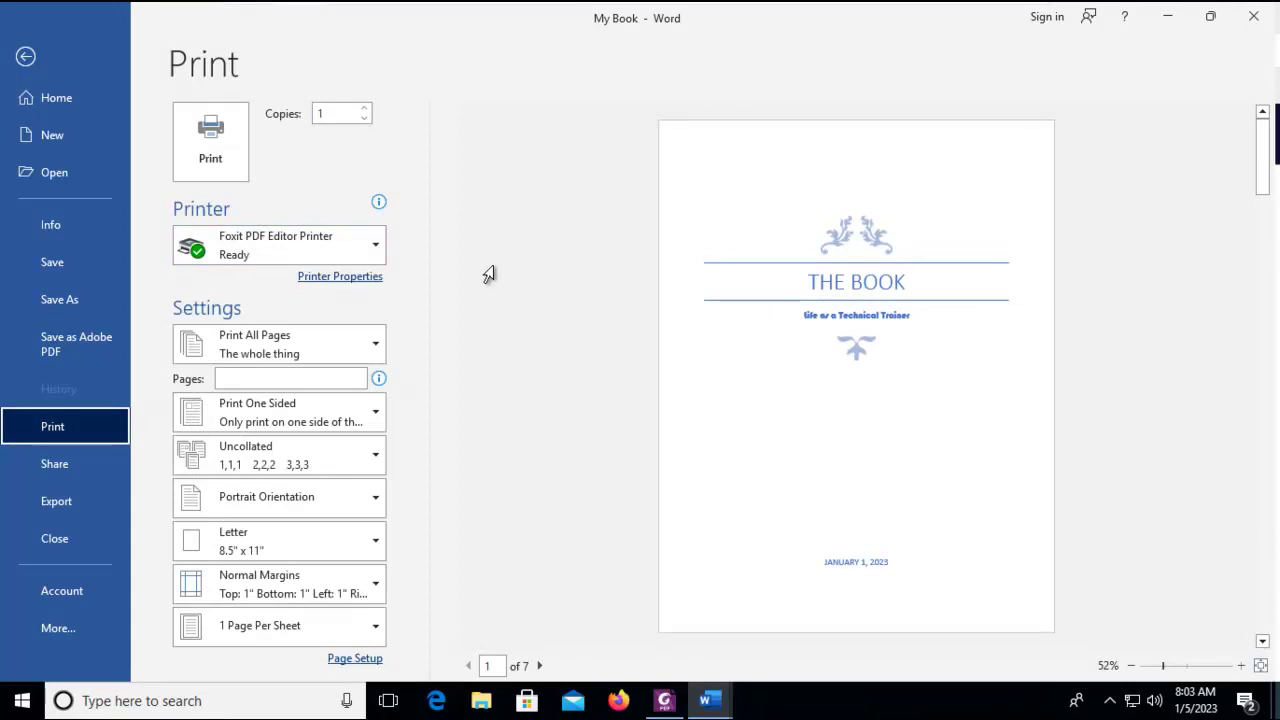
{"action": "left_click", "coordinate": [330, 279]}
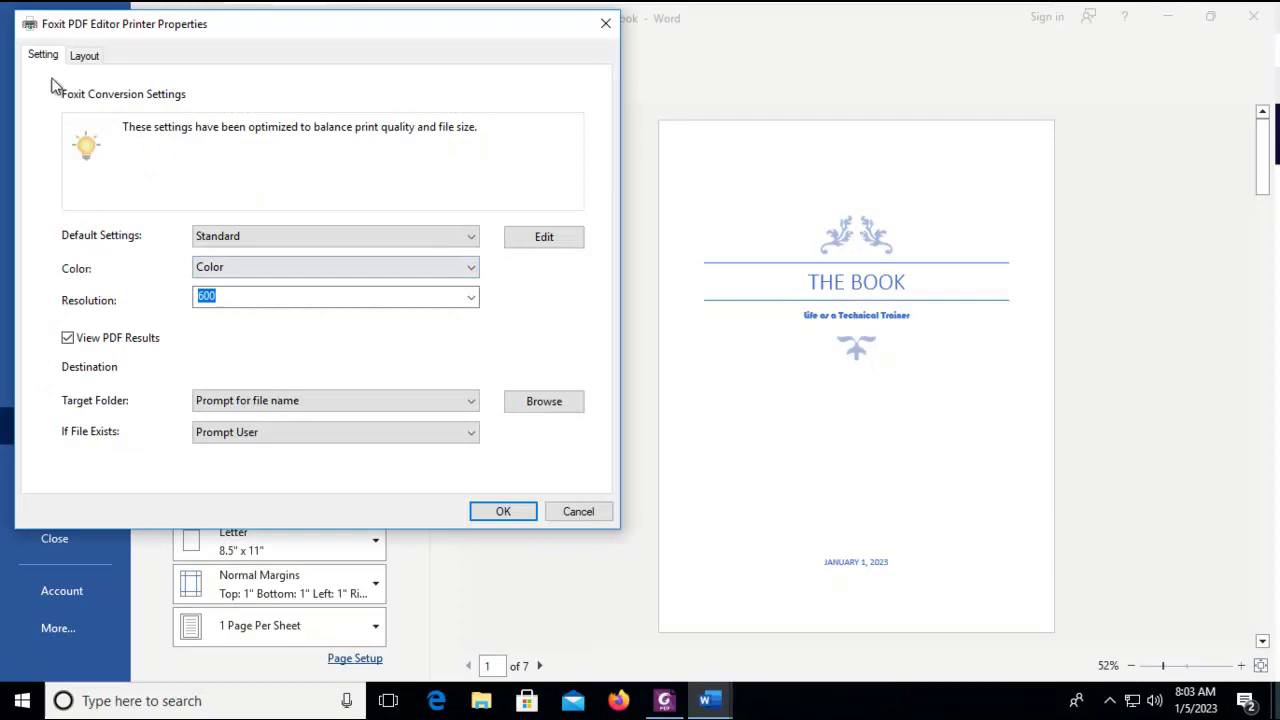
{"action": "left_click_drag", "start_coordinate": [289, 34], "coordinate": [474, 63]}
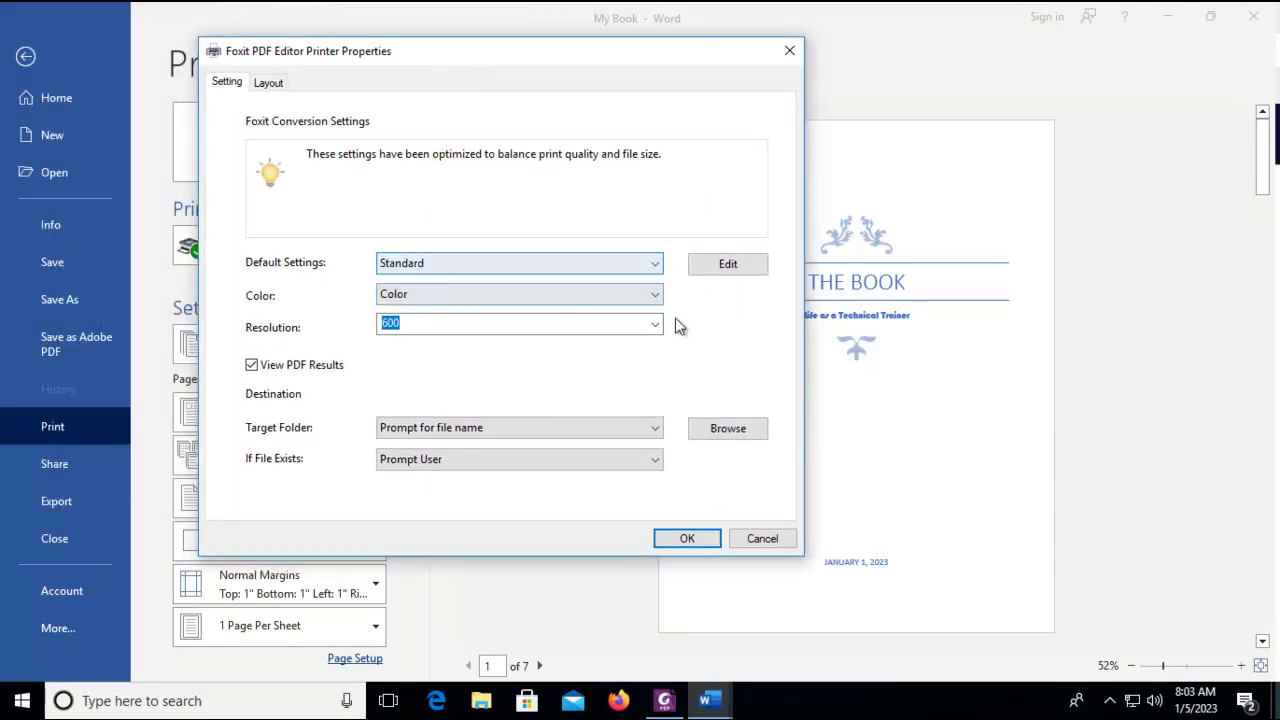
- Review the font embedding options and font list of the Standard conversion settings, and select Embed all fonts
{"action": "left_click", "coordinate": [727, 265]}
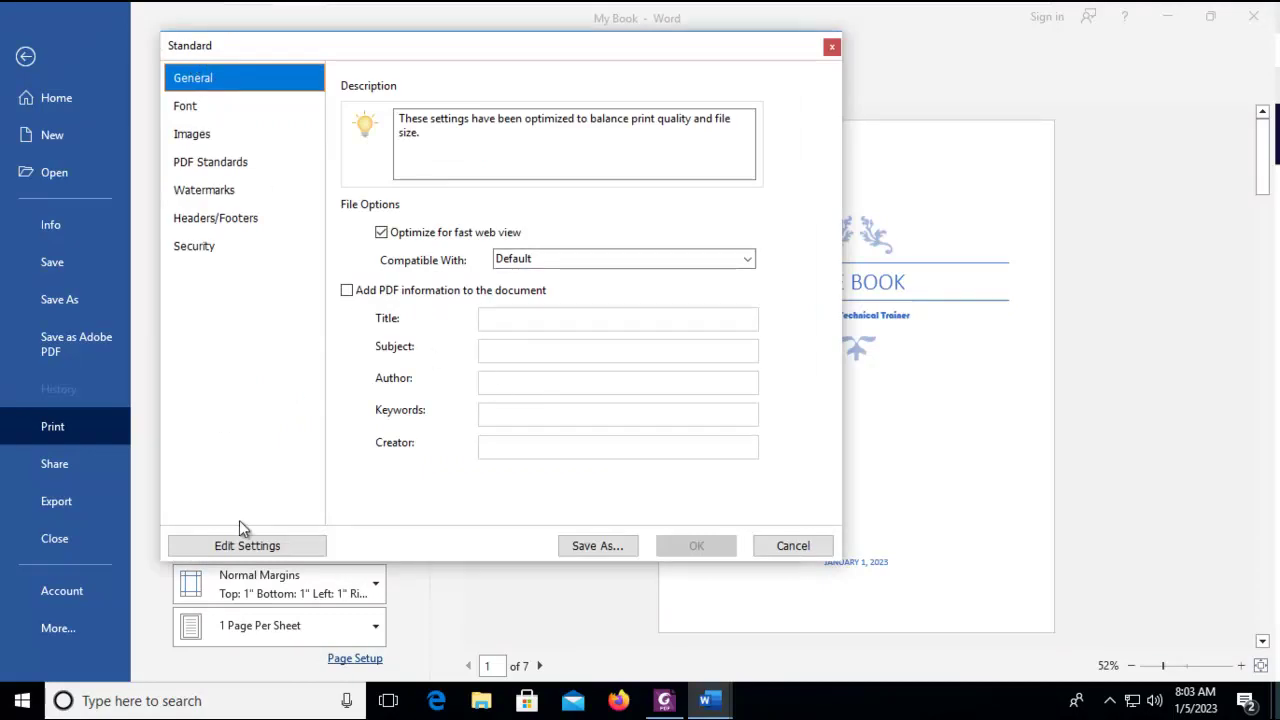
{"action": "left_click", "coordinate": [185, 107]}
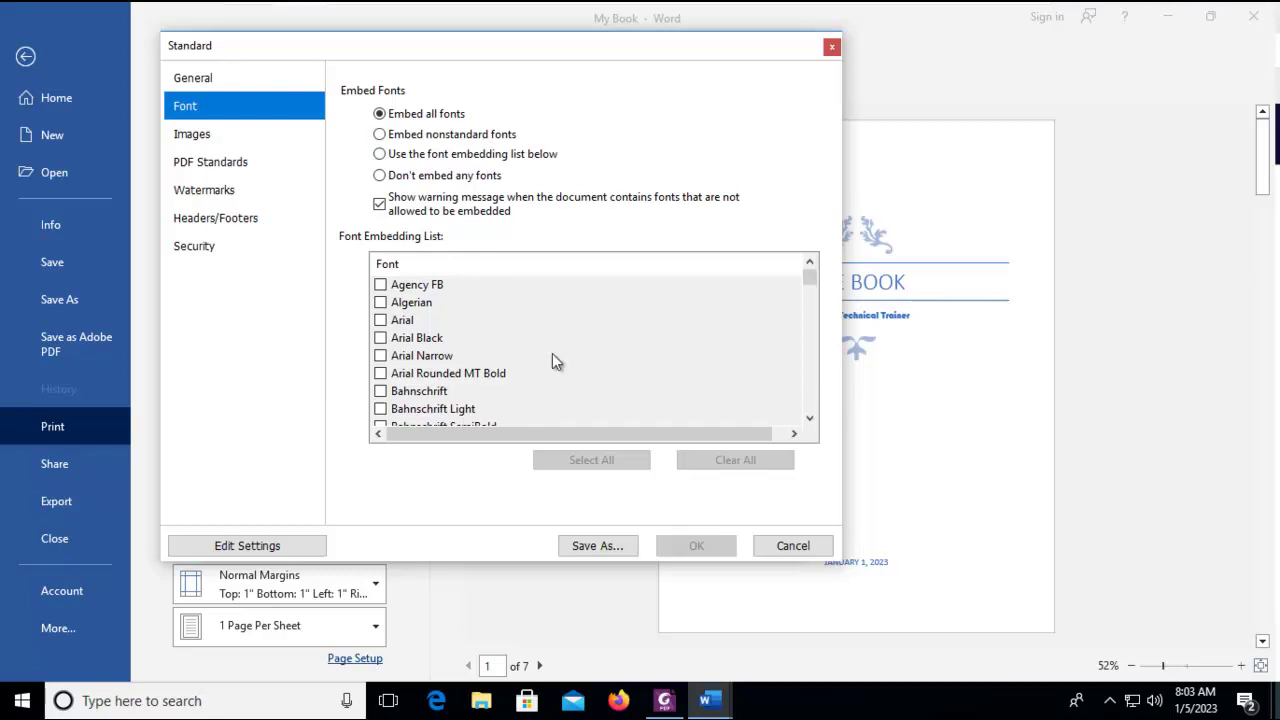
{"action": "left_click", "coordinate": [380, 154]}
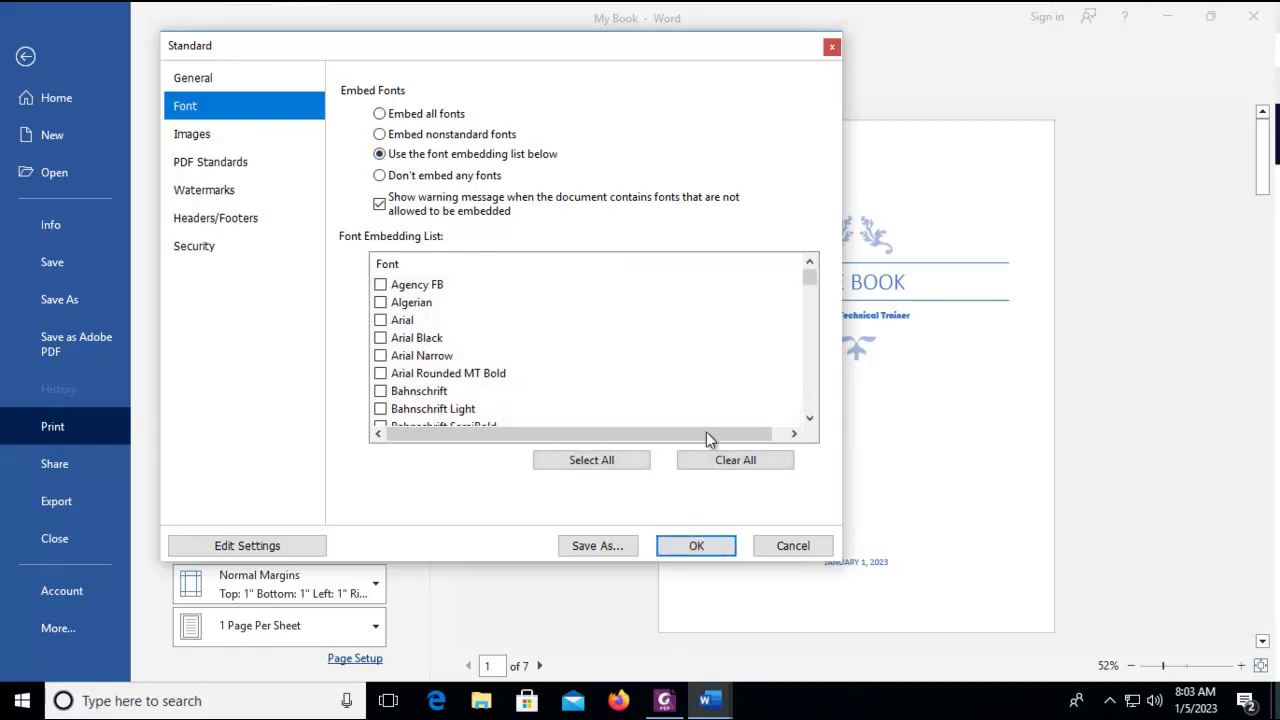
{"action": "left_click_drag", "start_coordinate": [810, 420], "coordinate": [811, 422]}
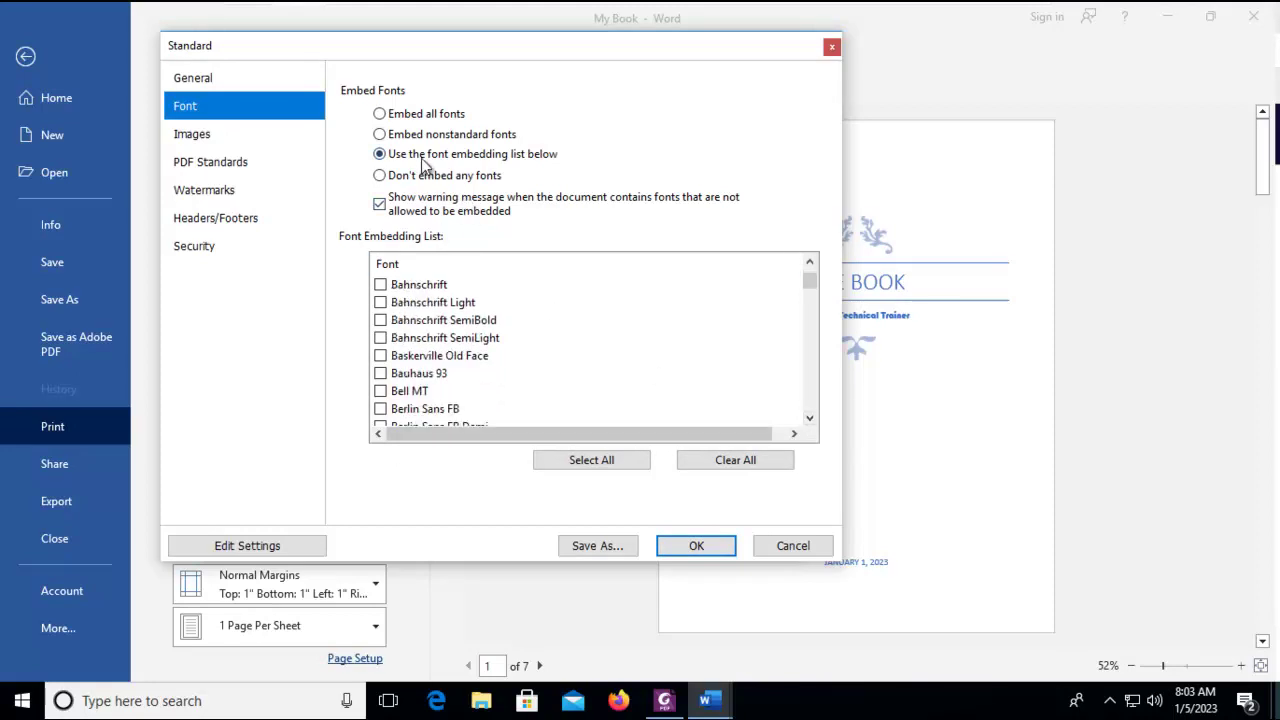
{"action": "left_click", "coordinate": [379, 114]}
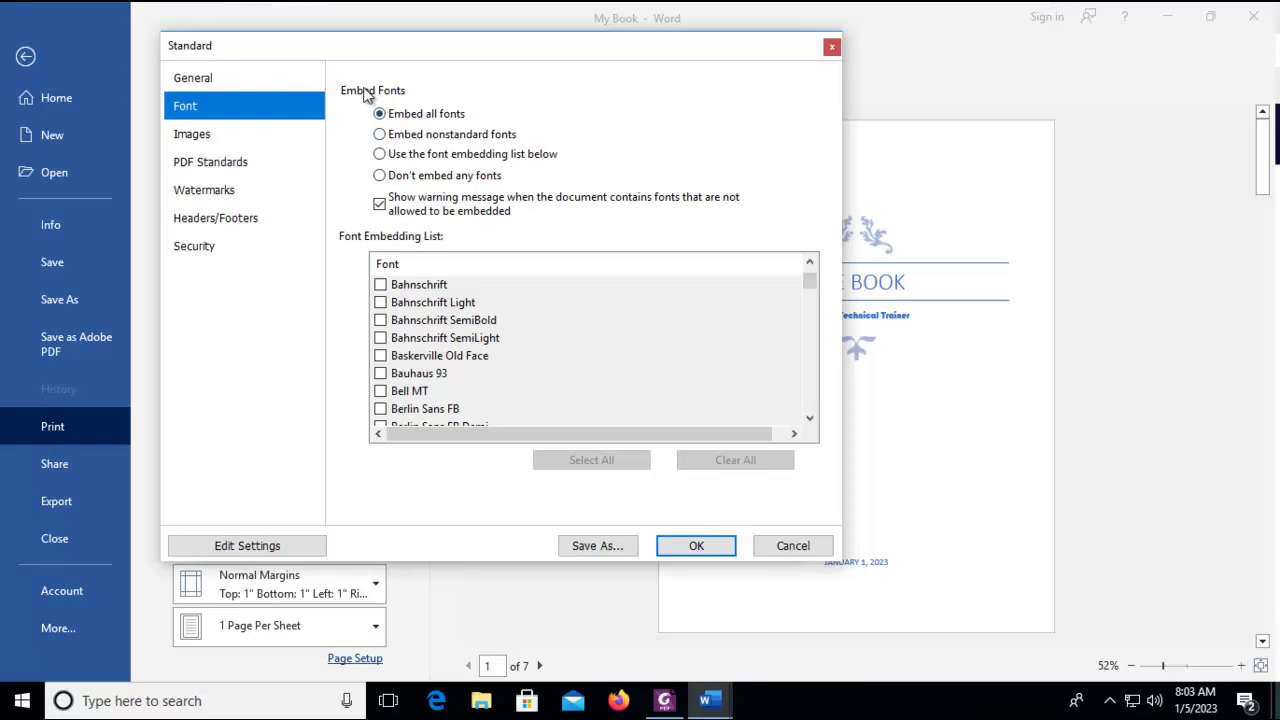
- Try to save the conversion settings to the Desktop as an XML file named "Print From word"
{"action": "left_click", "coordinate": [697, 553]}
{"action": "left_click", "coordinate": [697, 548]}
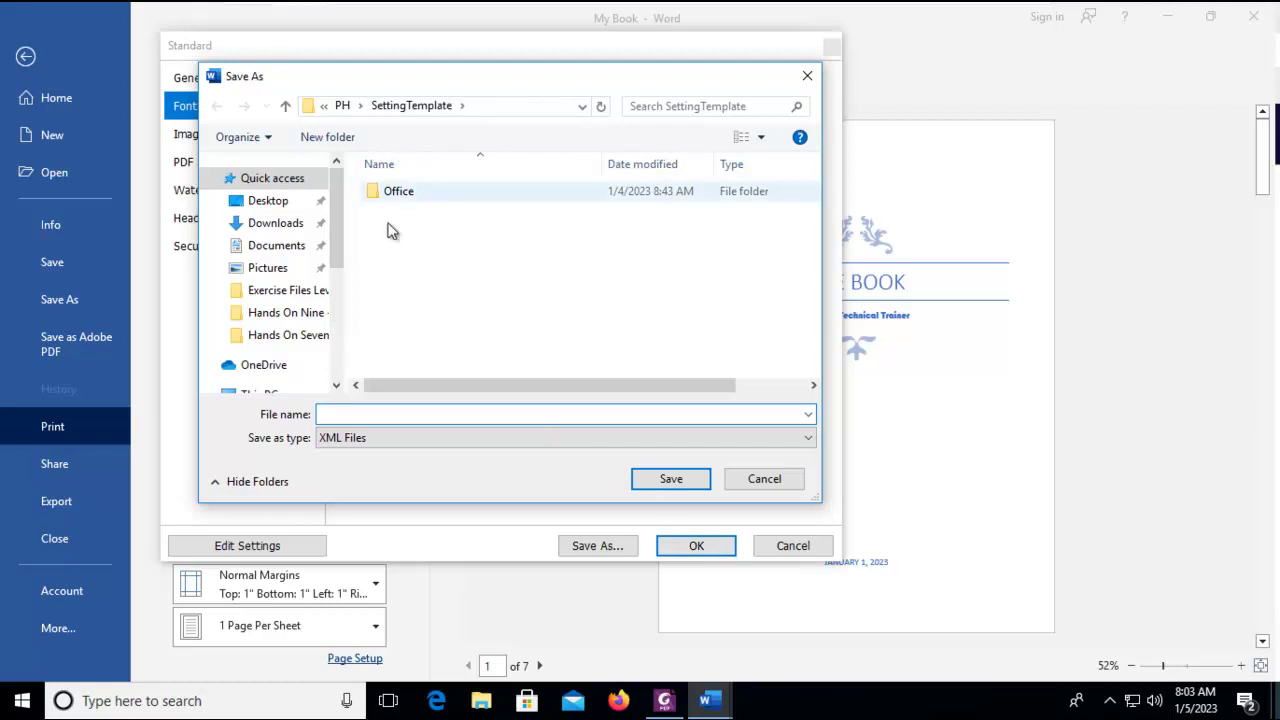
{"action": "left_click", "coordinate": [268, 201]}
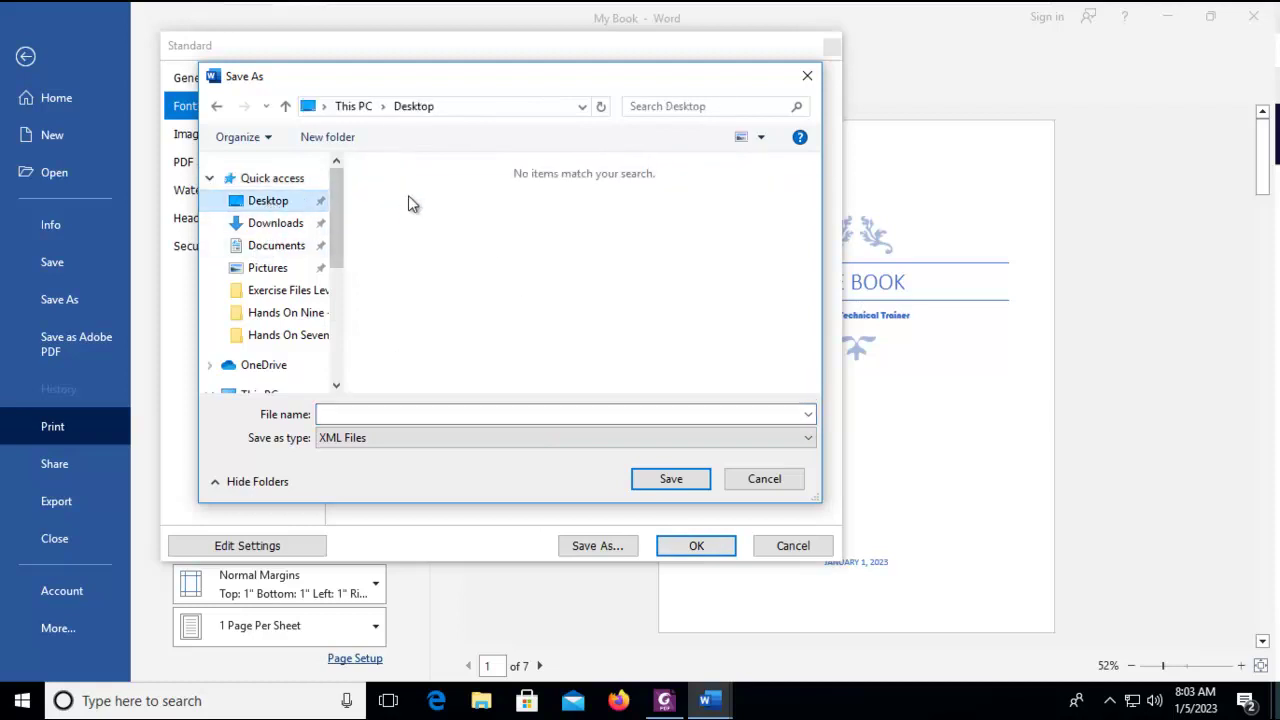
{"action": "left_click", "coordinate": [365, 413]}
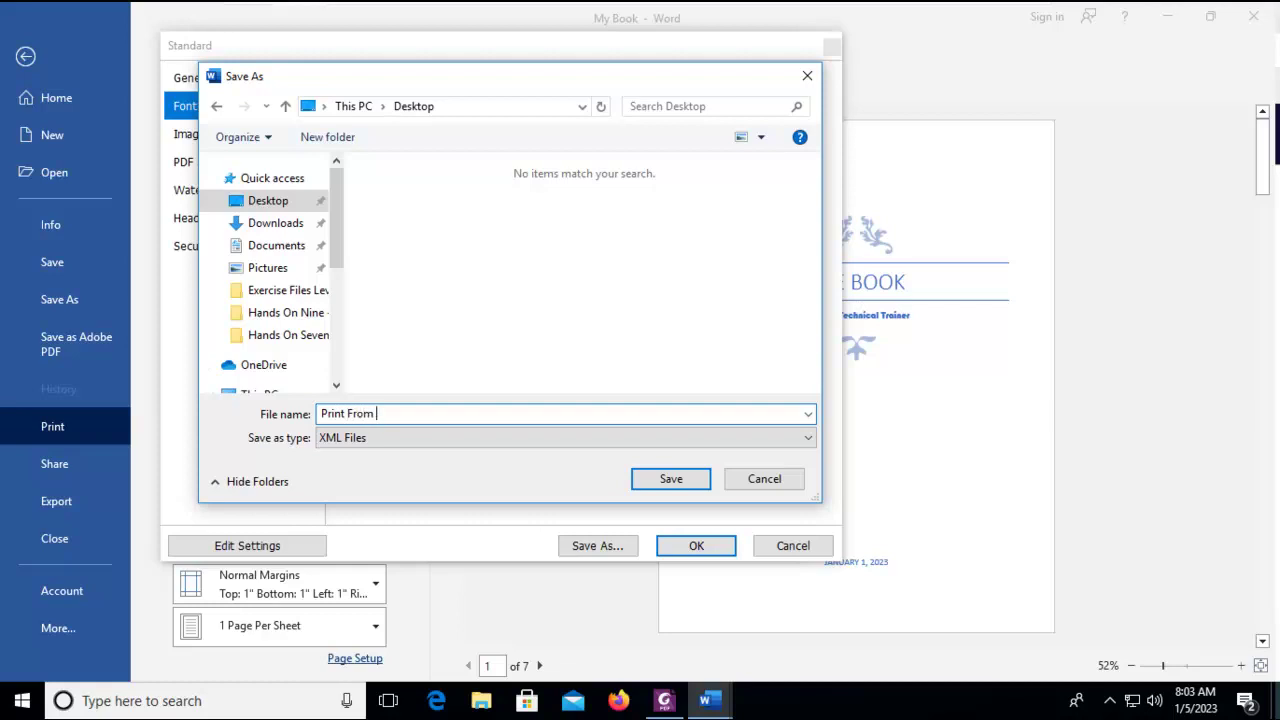
{"action": "left_click", "coordinate": [354, 439]}
{"action": "left_click", "coordinate": [354, 439]}
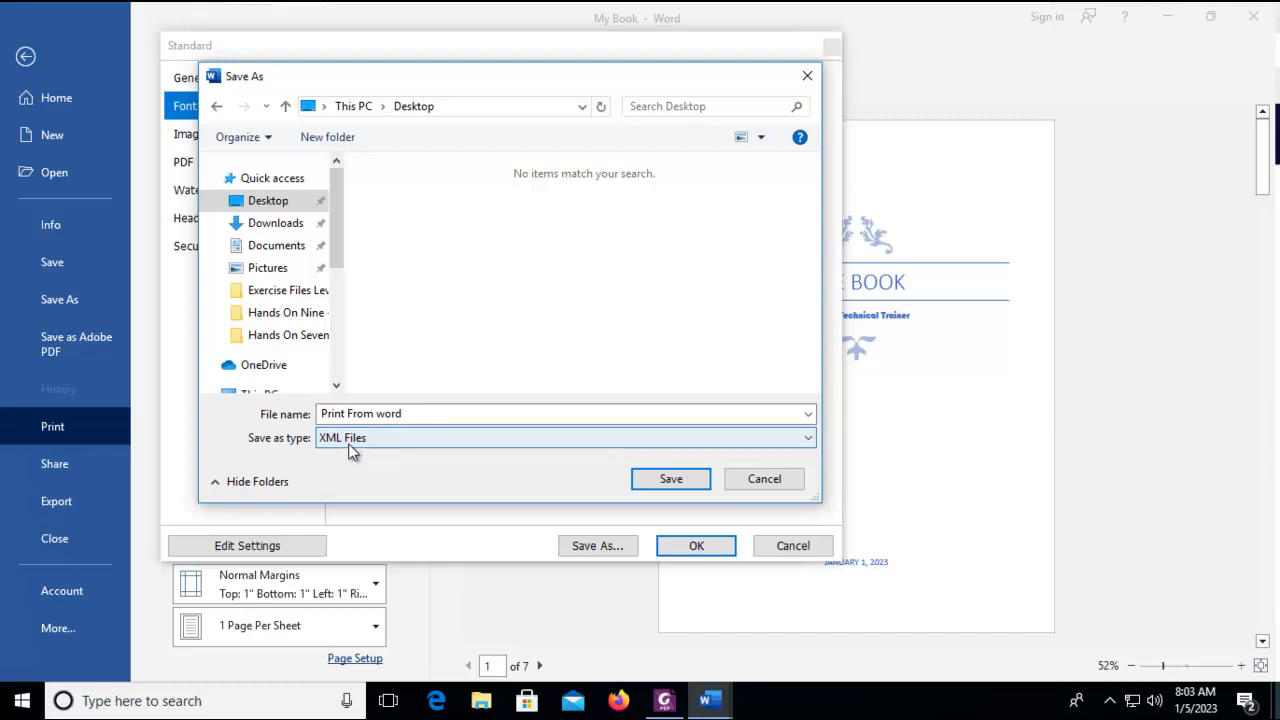
{"action": "left_click", "coordinate": [351, 443]}
{"action": "left_click", "coordinate": [349, 451]}
{"action": "left_click", "coordinate": [351, 450]}
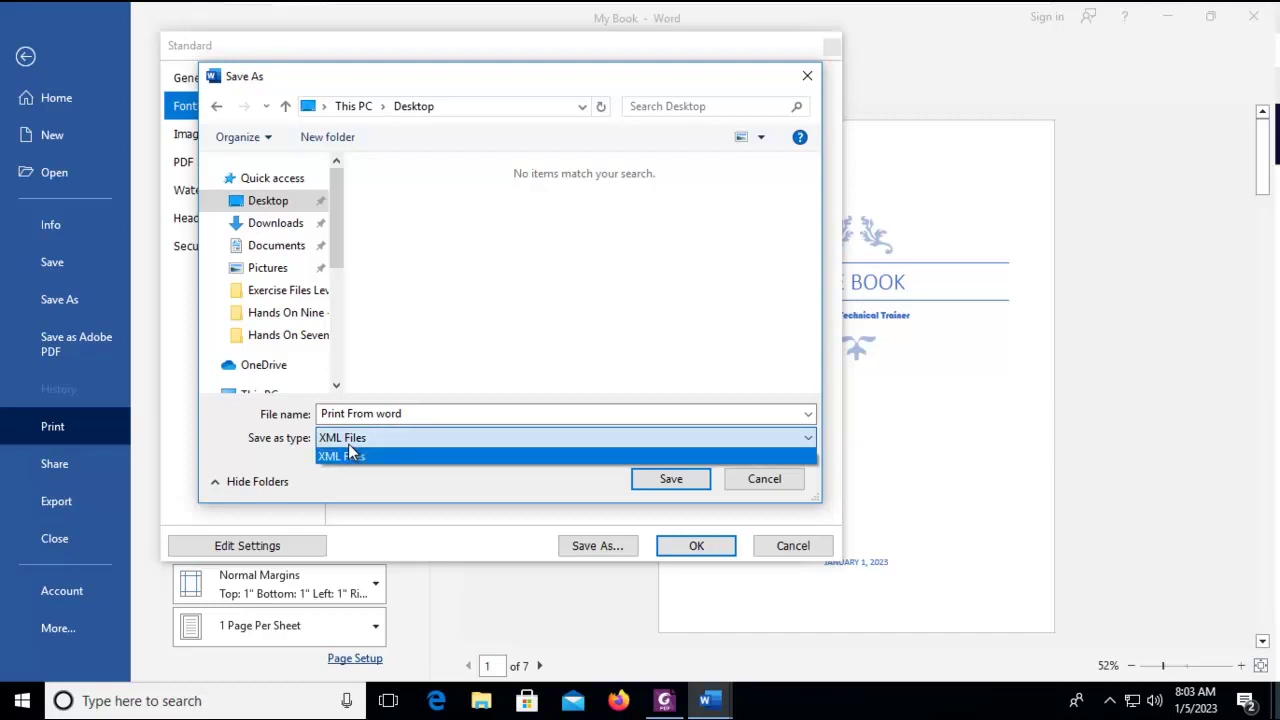
{"action": "left_click", "coordinate": [349, 452]}
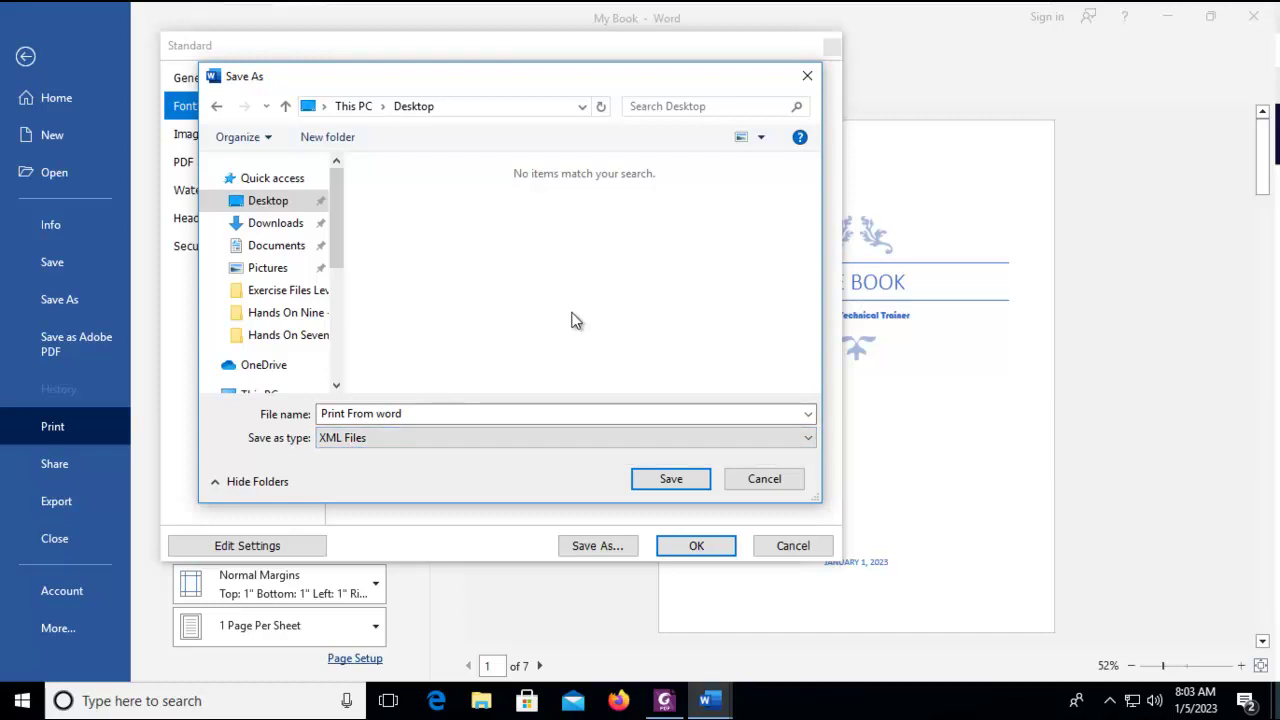
{"action": "left_click", "coordinate": [763, 482]}
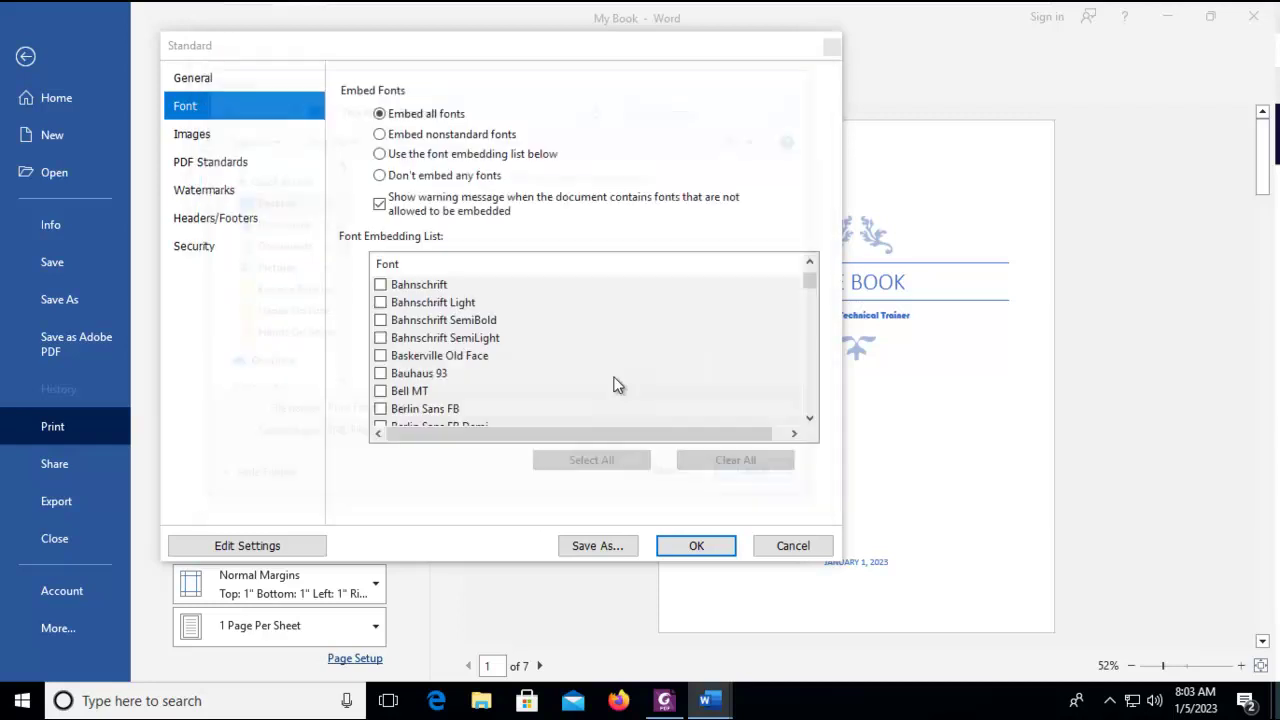
{"action": "left_click", "coordinate": [586, 551]}
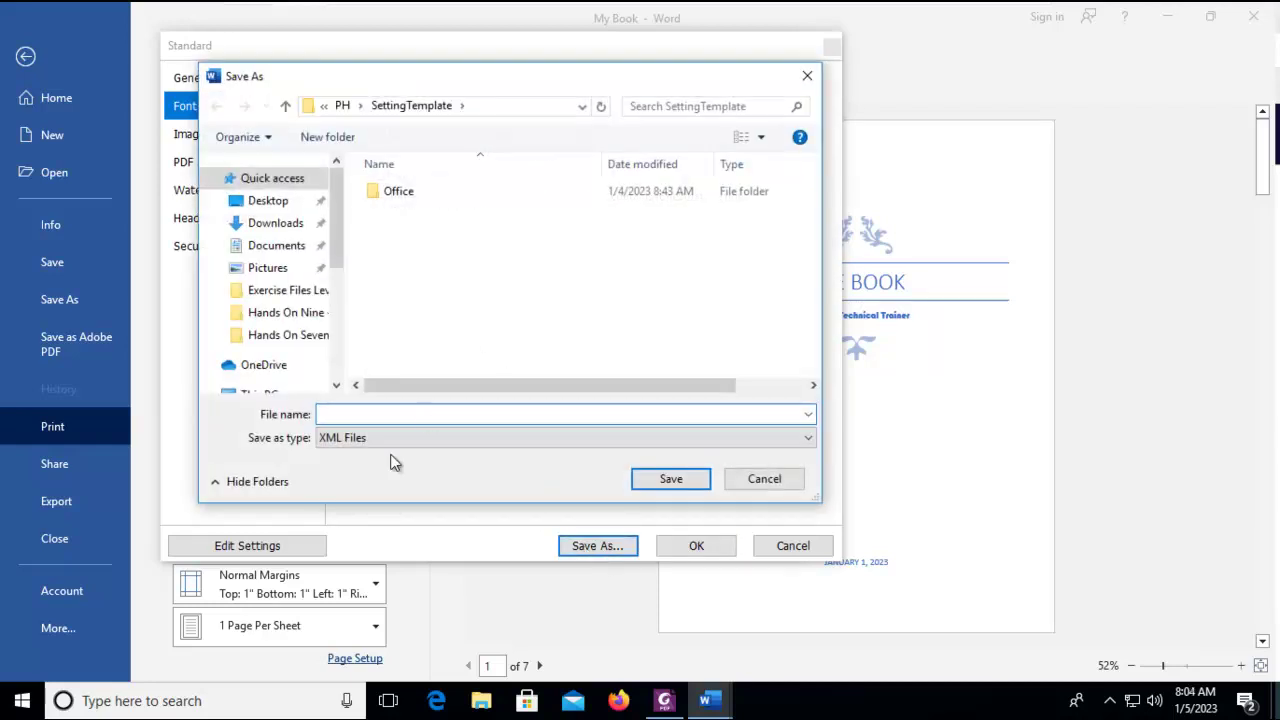
{"action": "left_click", "coordinate": [352, 443]}
{"action": "left_click", "coordinate": [660, 316]}
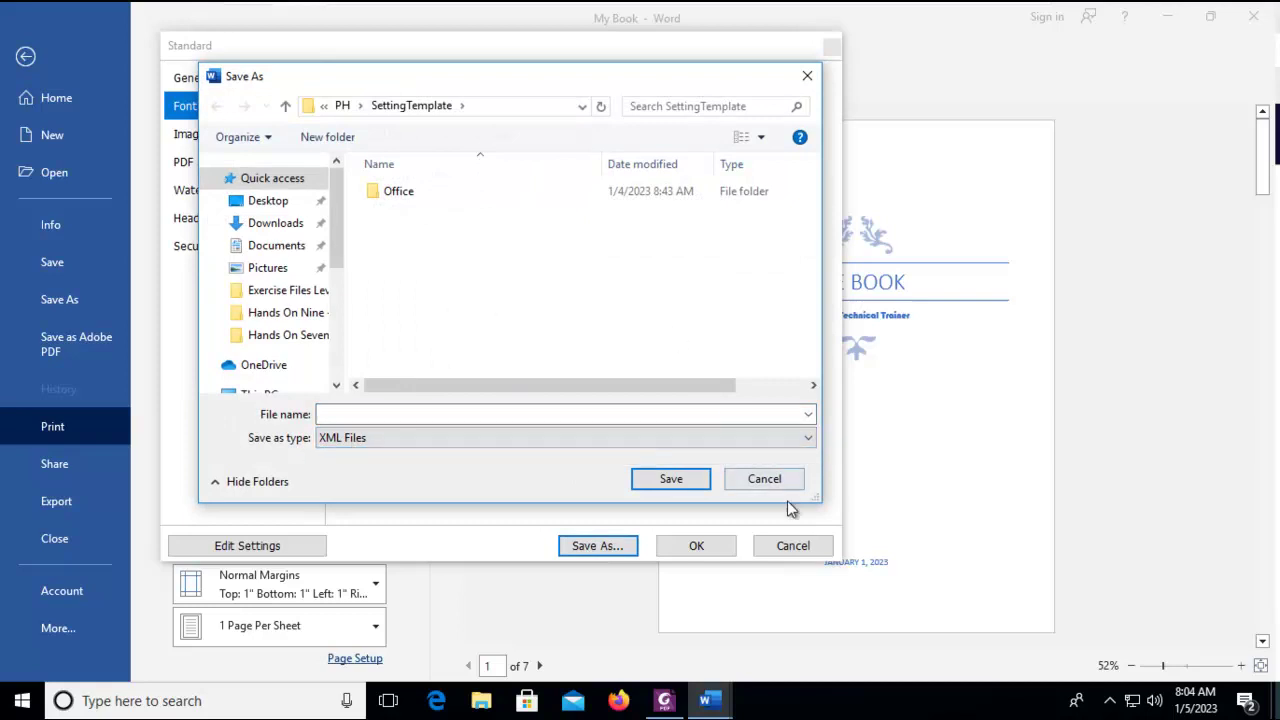
{"action": "left_click", "coordinate": [764, 478]}
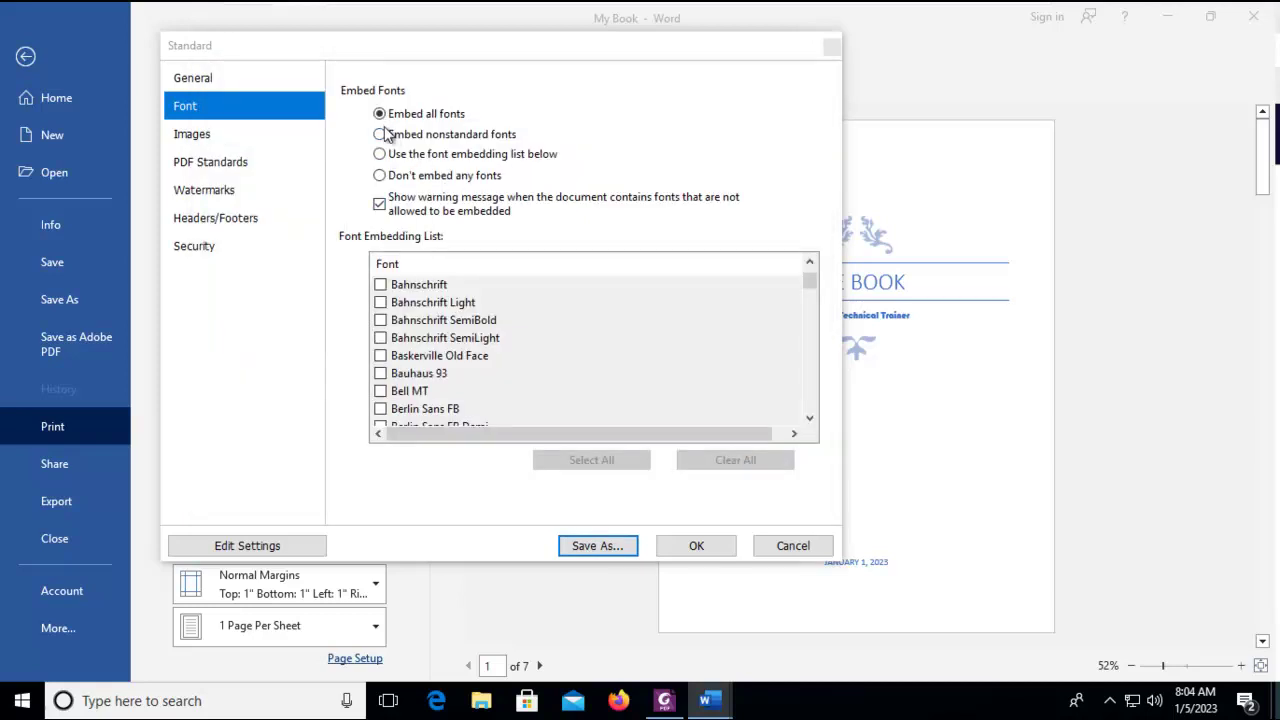
{"action": "left_click", "coordinate": [687, 547]}
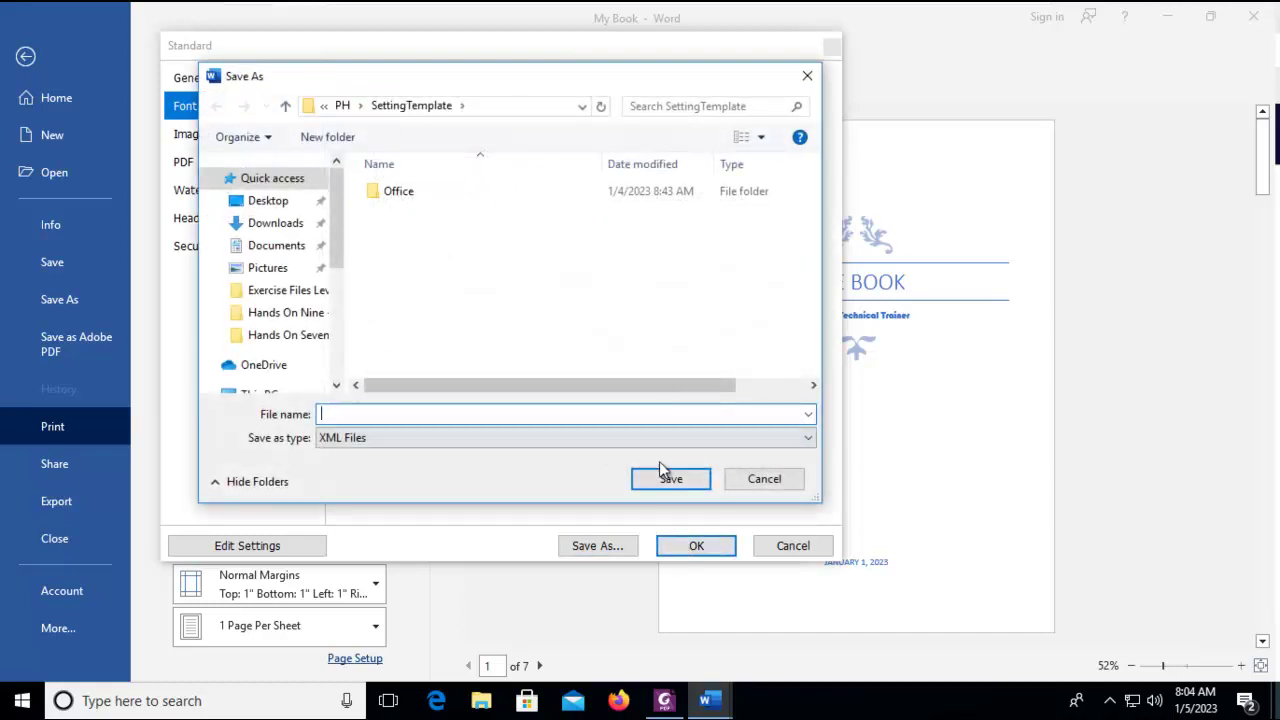
{"action": "left_click", "coordinate": [755, 484]}
{"action": "left_click", "coordinate": [791, 546]}
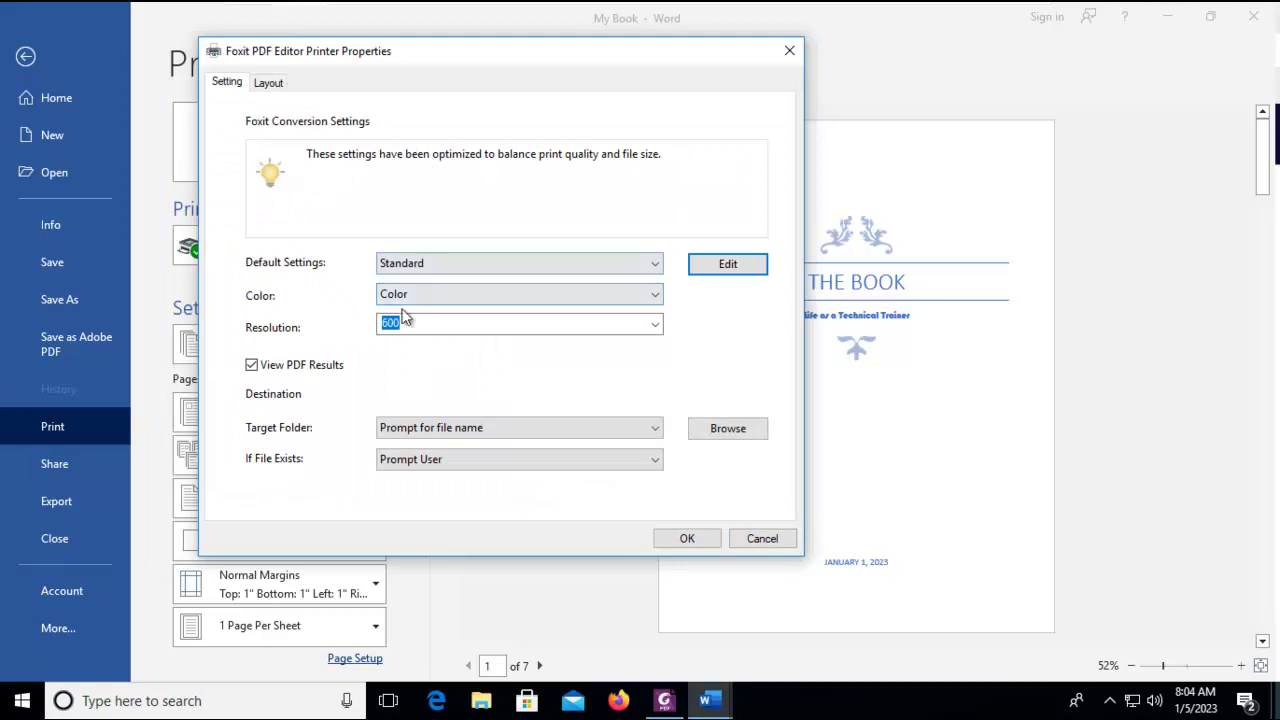
- Accept the printer properties and print the document to a PDF named "My Book Print with Fonts" in the Documents folder
{"action": "left_click", "coordinate": [687, 540]}
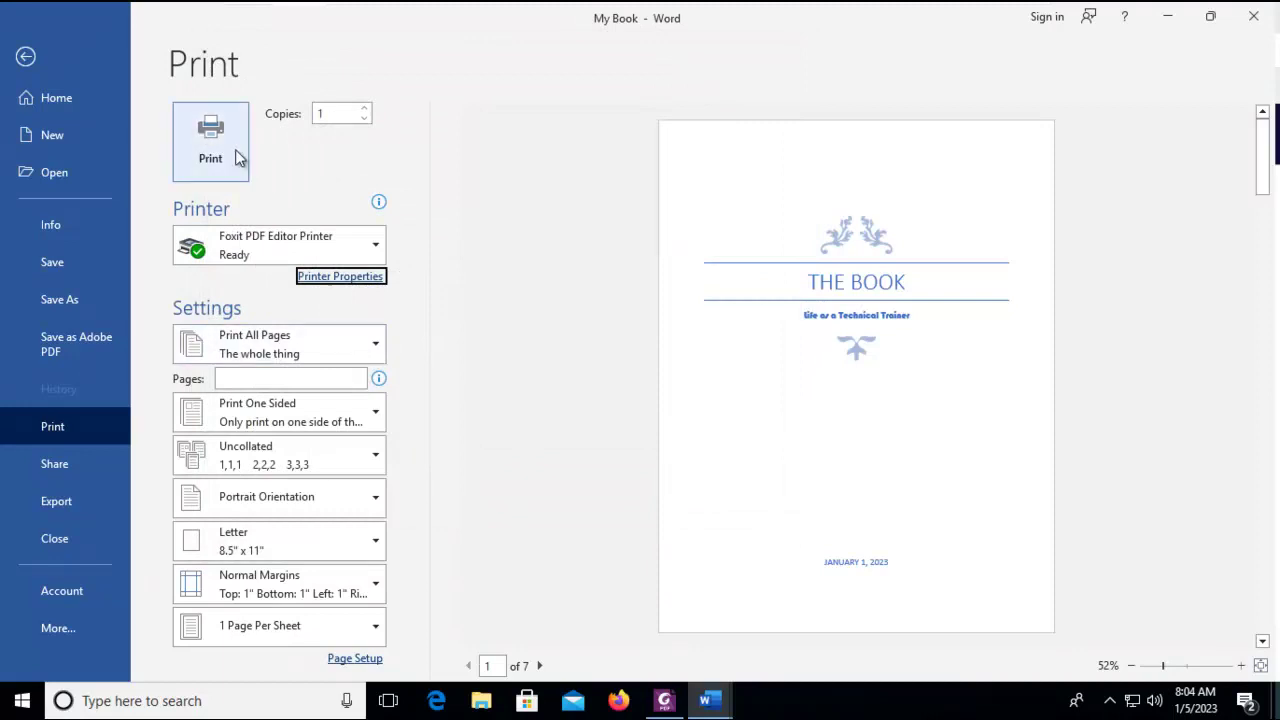
{"action": "left_click", "coordinate": [214, 133]}
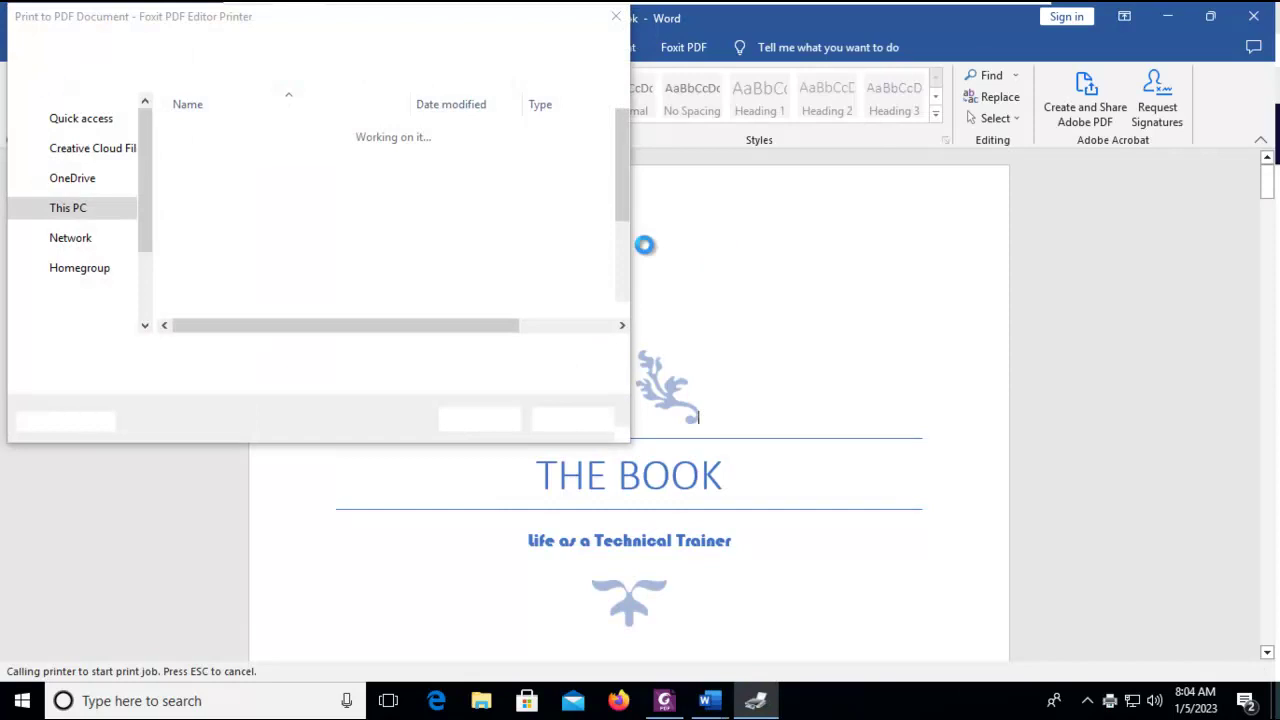
{"action": "left_click", "coordinate": [183, 356]}
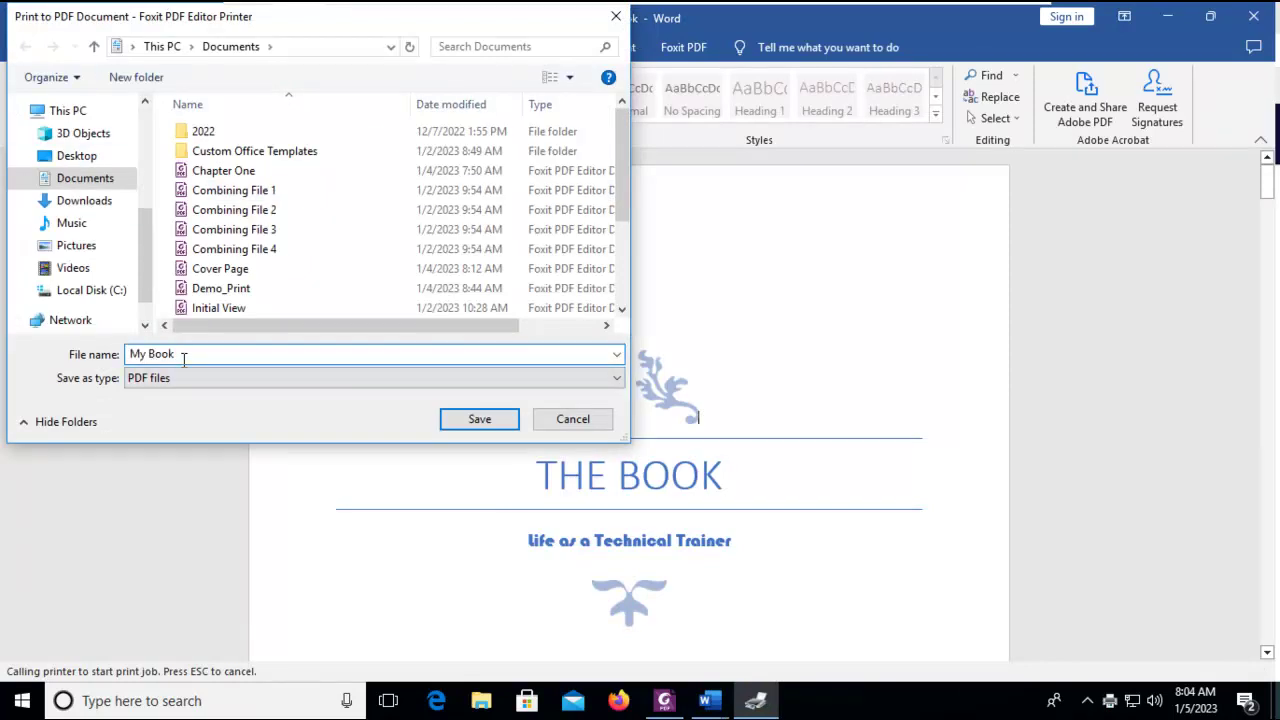
{"action": "type", "text": "Print with Fonts"}
{"action": "left_click", "coordinate": [474, 419]}
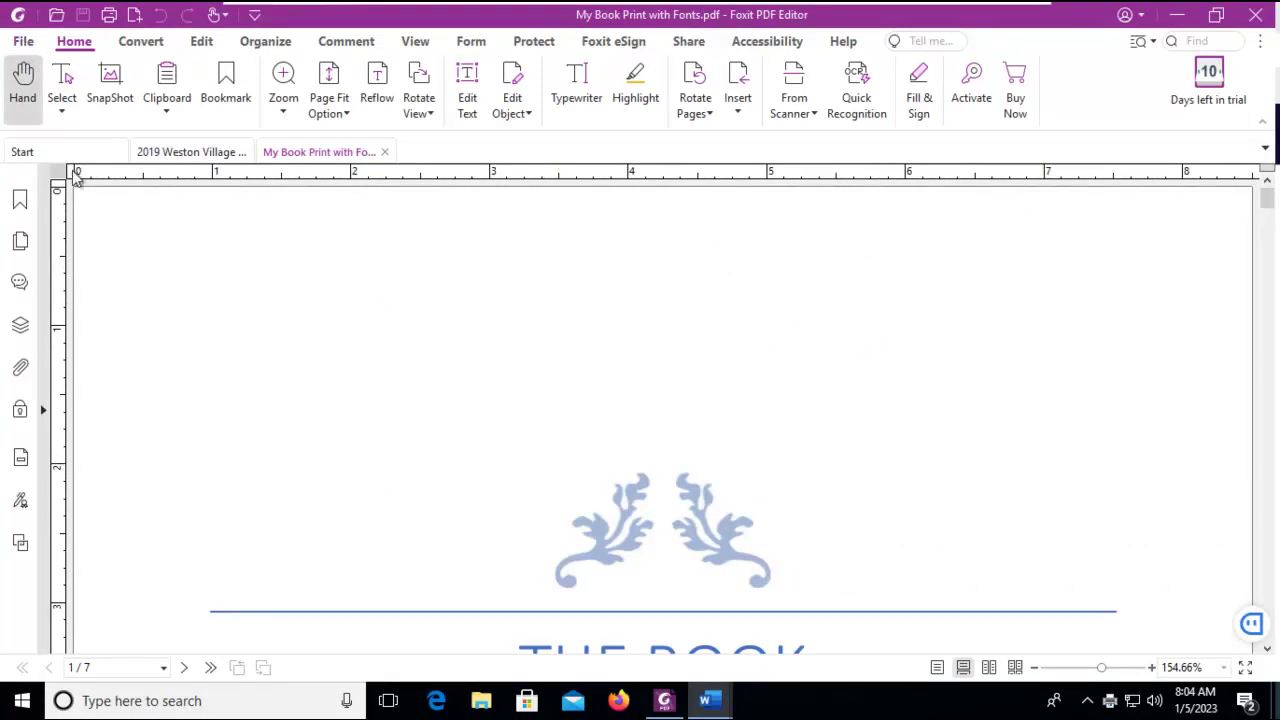
- Switch back to My Book in Word and open the font embedding options of the Foxit printer's Standard conversion settings
{"action": "left_click", "coordinate": [706, 700]}
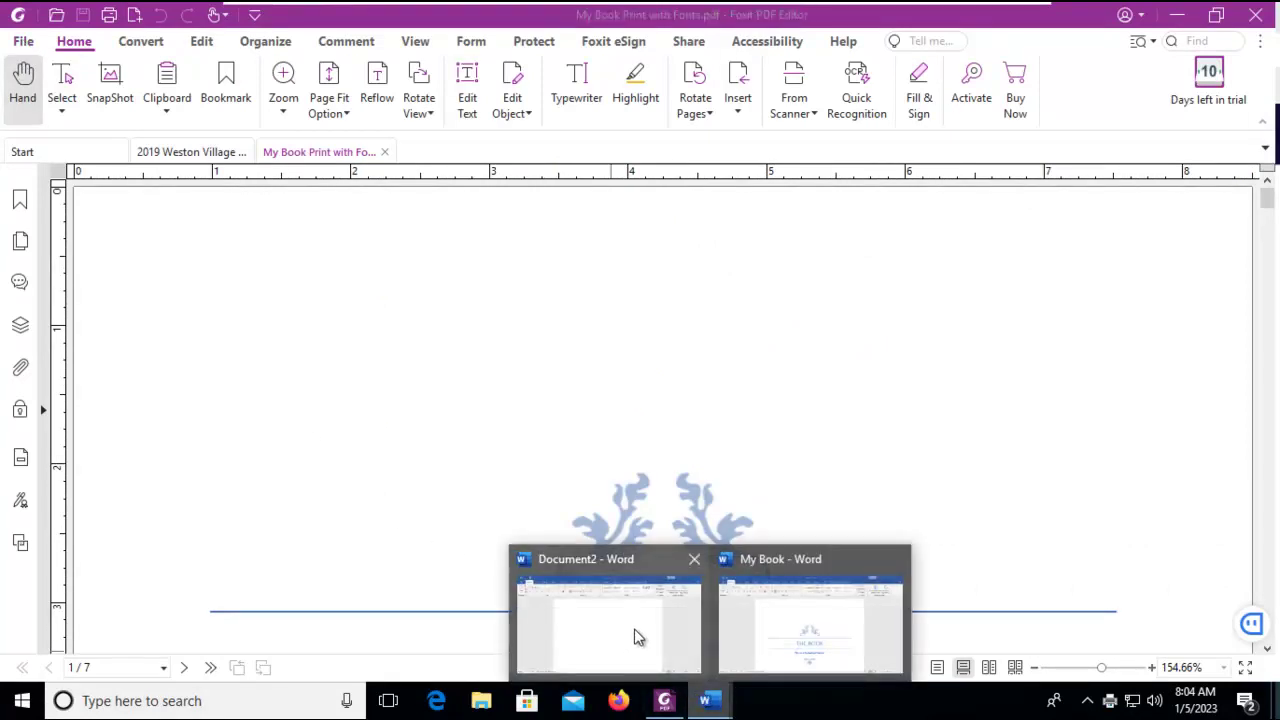
{"action": "left_click", "coordinate": [803, 623]}
{"action": "left_click", "coordinate": [28, 48]}
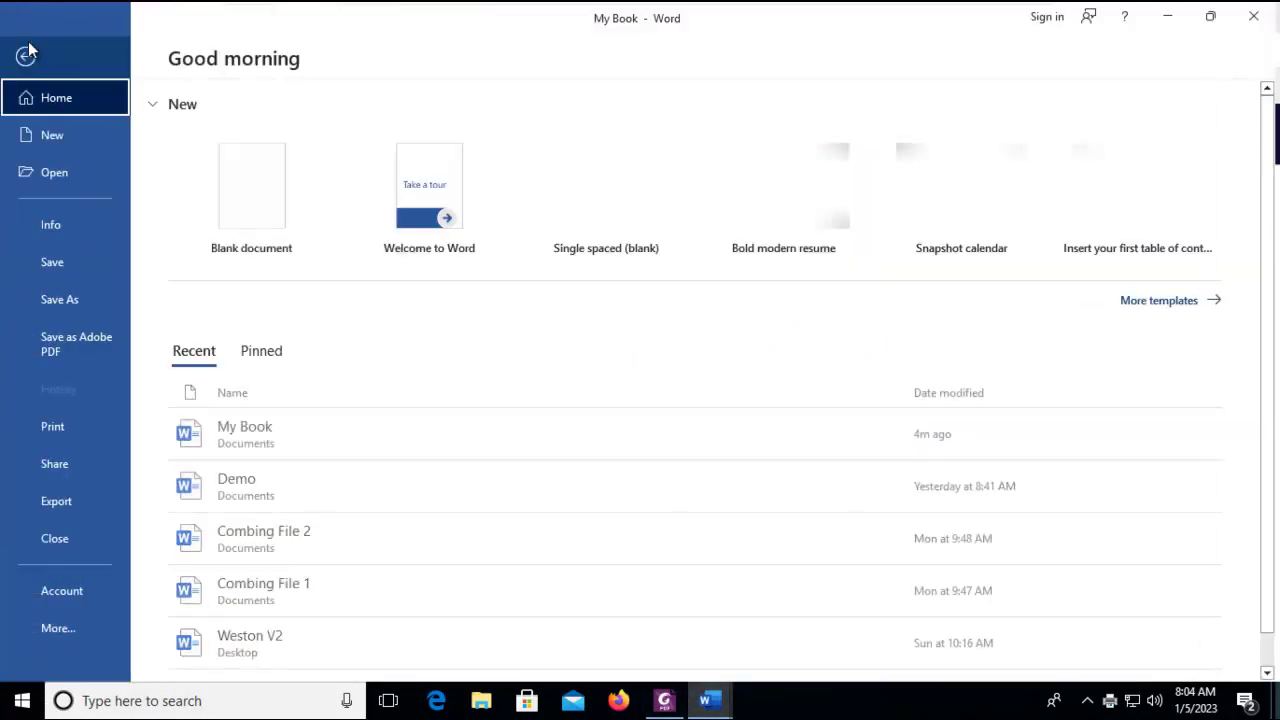
{"action": "left_click", "coordinate": [39, 425]}
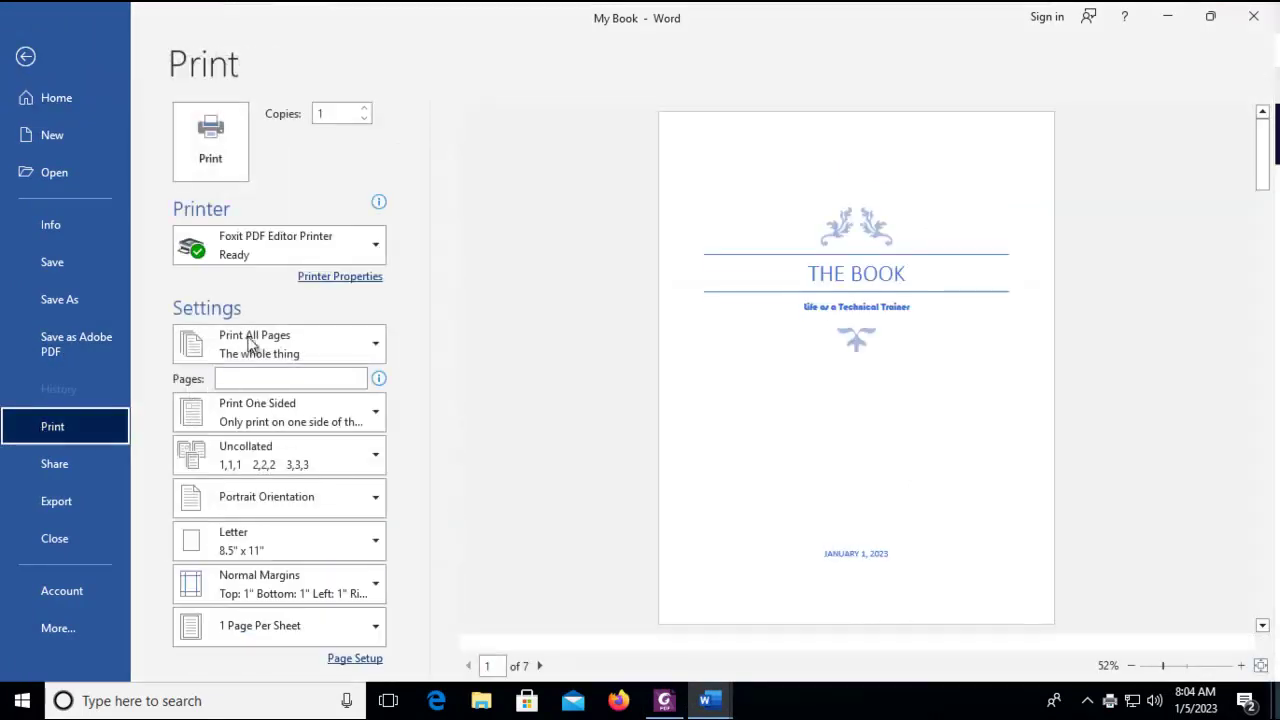
{"action": "left_click", "coordinate": [343, 277]}
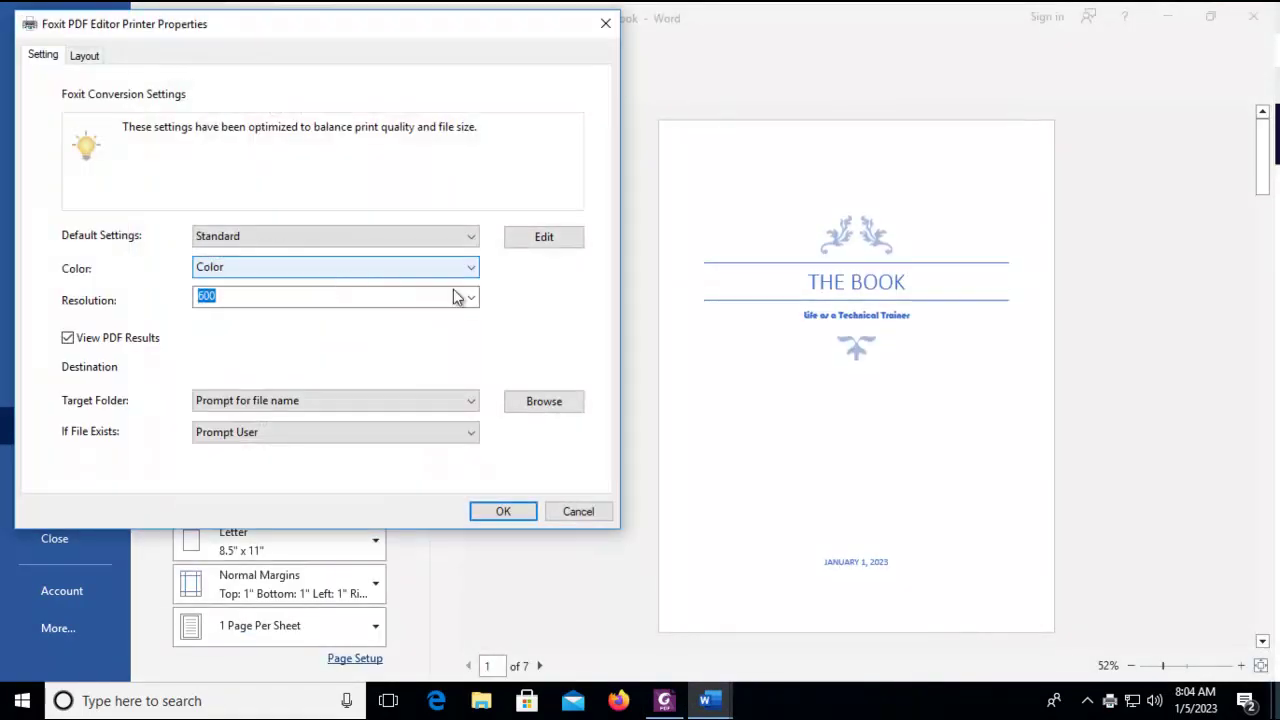
{"action": "left_click", "coordinate": [539, 243]}
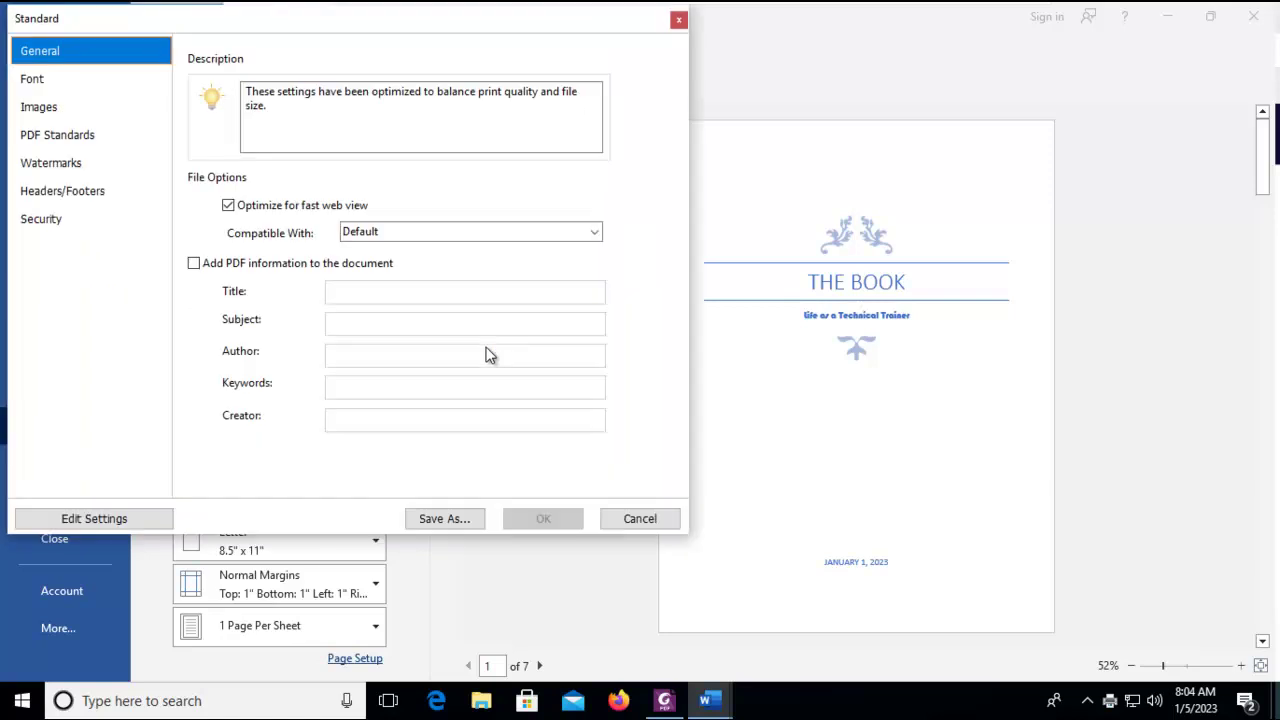
{"action": "left_click", "coordinate": [31, 86]}
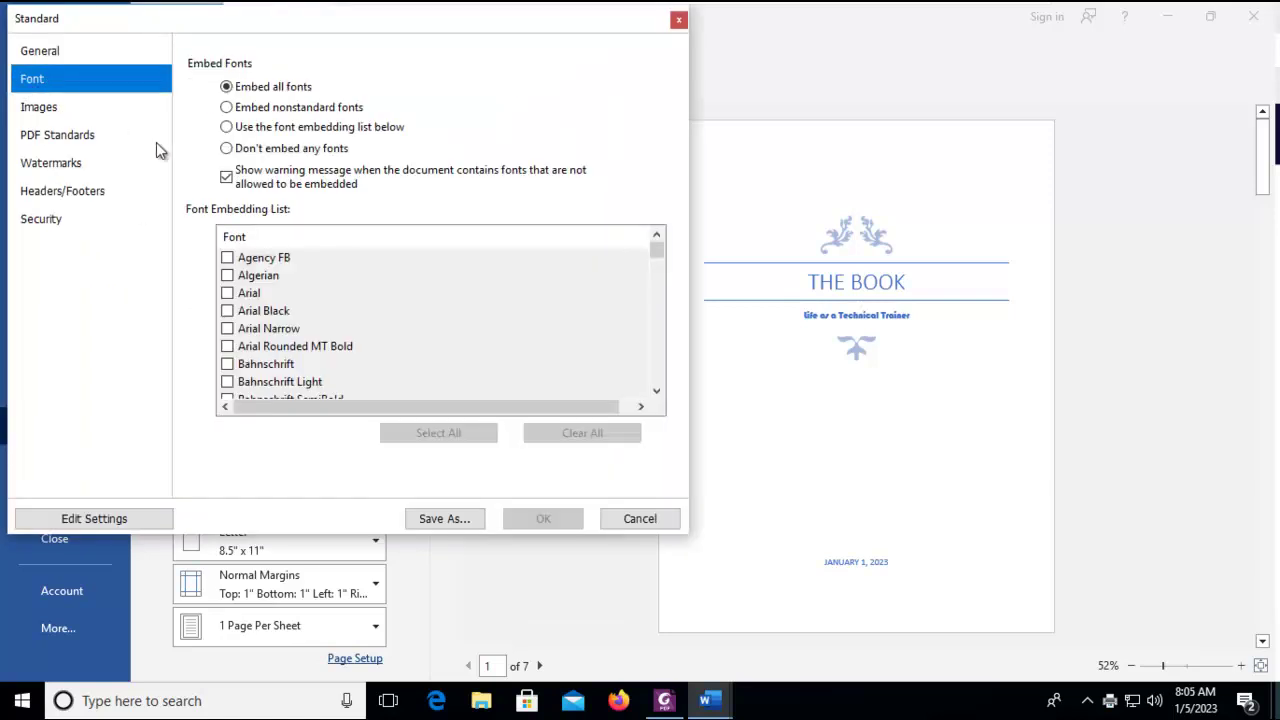
- Set the Standard conversion settings to not embed any fonts and save them as a settings file named "Nofonts"
{"action": "left_click", "coordinate": [257, 148]}
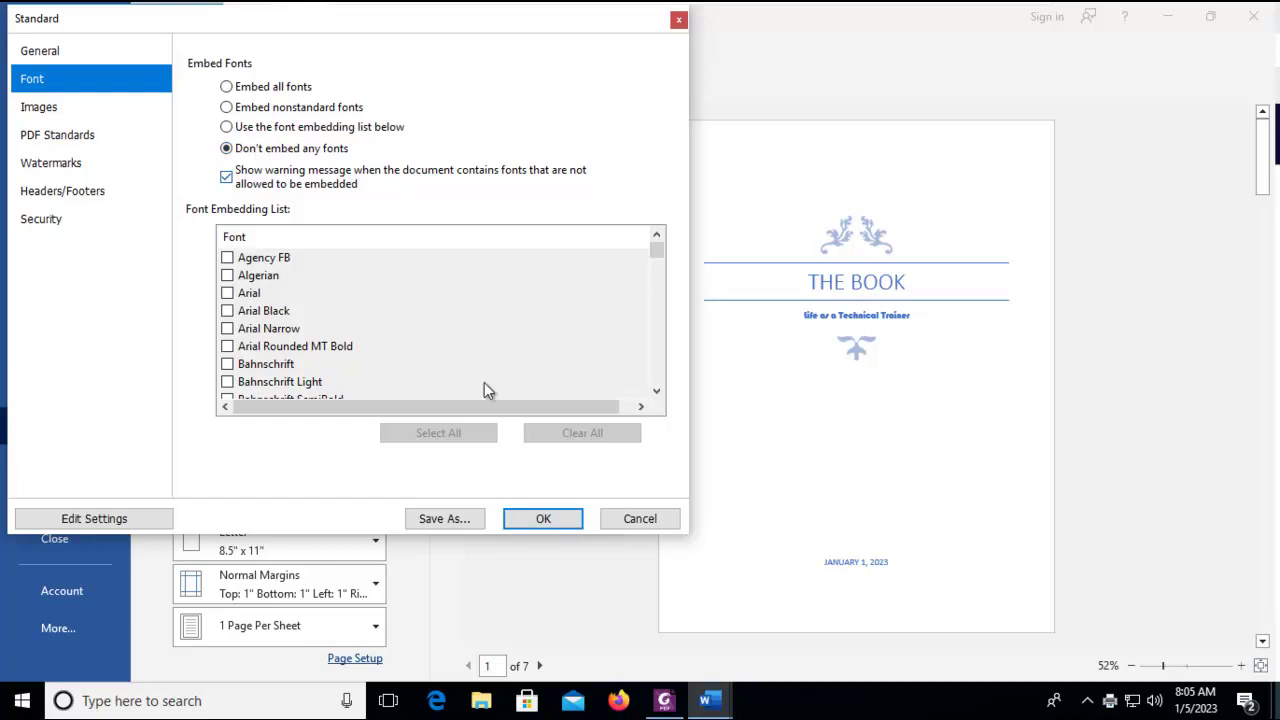
{"action": "left_click", "coordinate": [530, 518]}
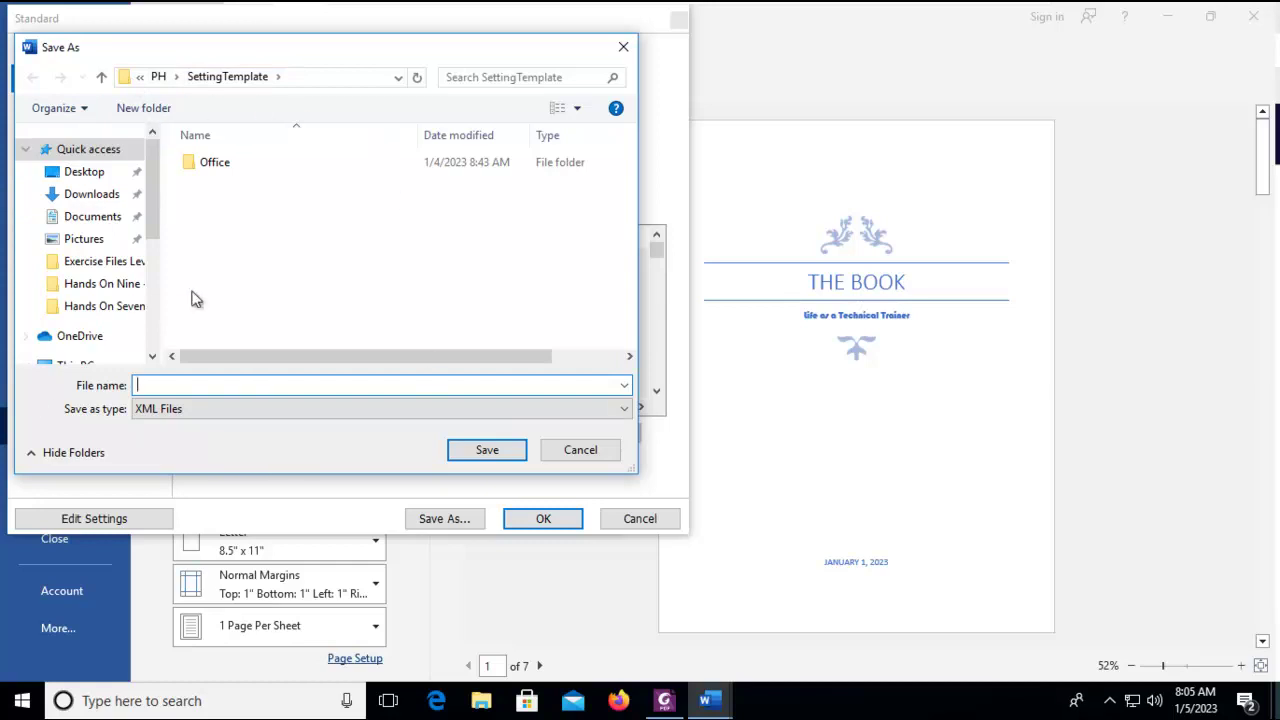
{"action": "type", "text": "Nofonts"}
{"action": "left_click", "coordinate": [476, 449]}
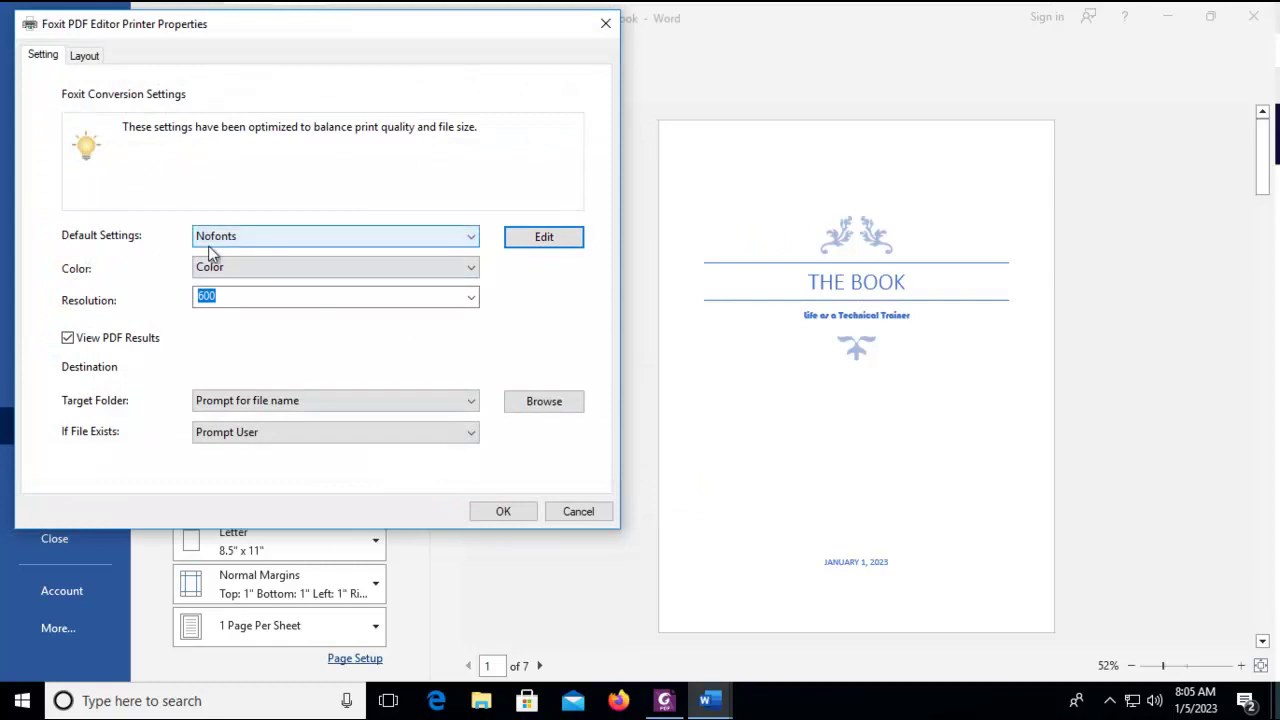
- Accept the printer properties and print the document to a PDF named "My Book No Fonts" in the Documents folder
{"action": "left_click", "coordinate": [503, 511]}
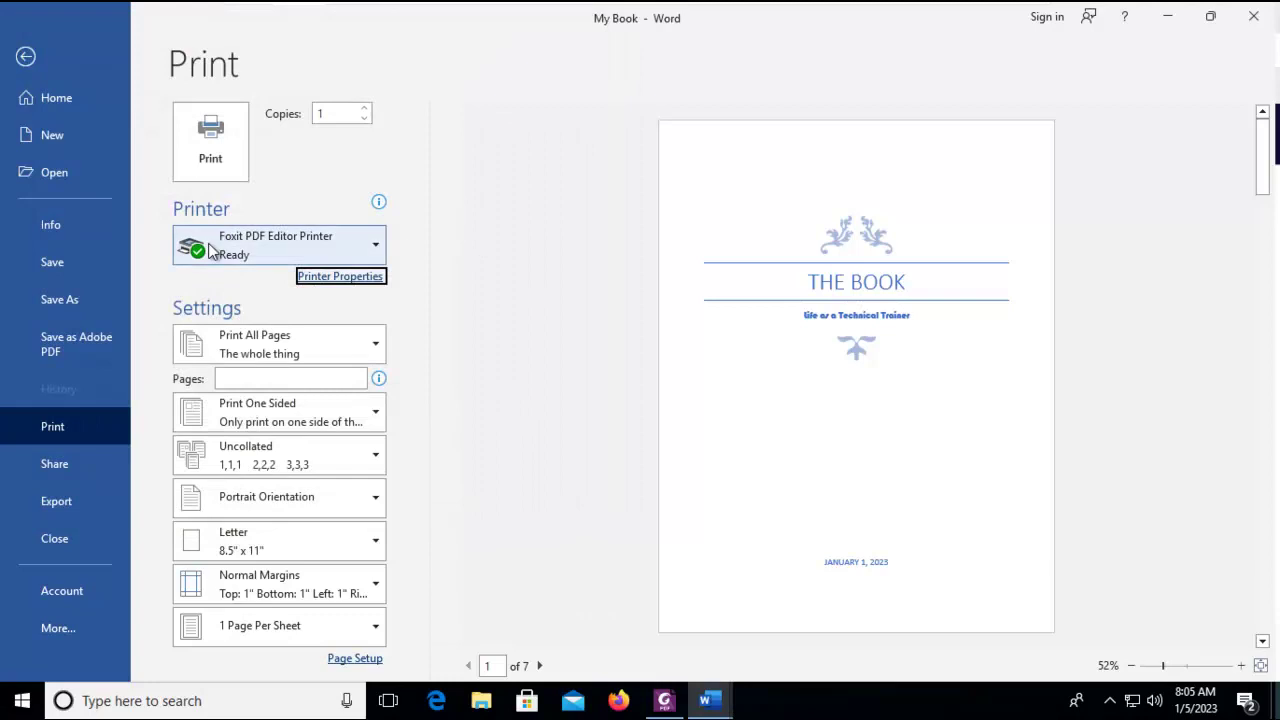
{"action": "left_click", "coordinate": [186, 145]}
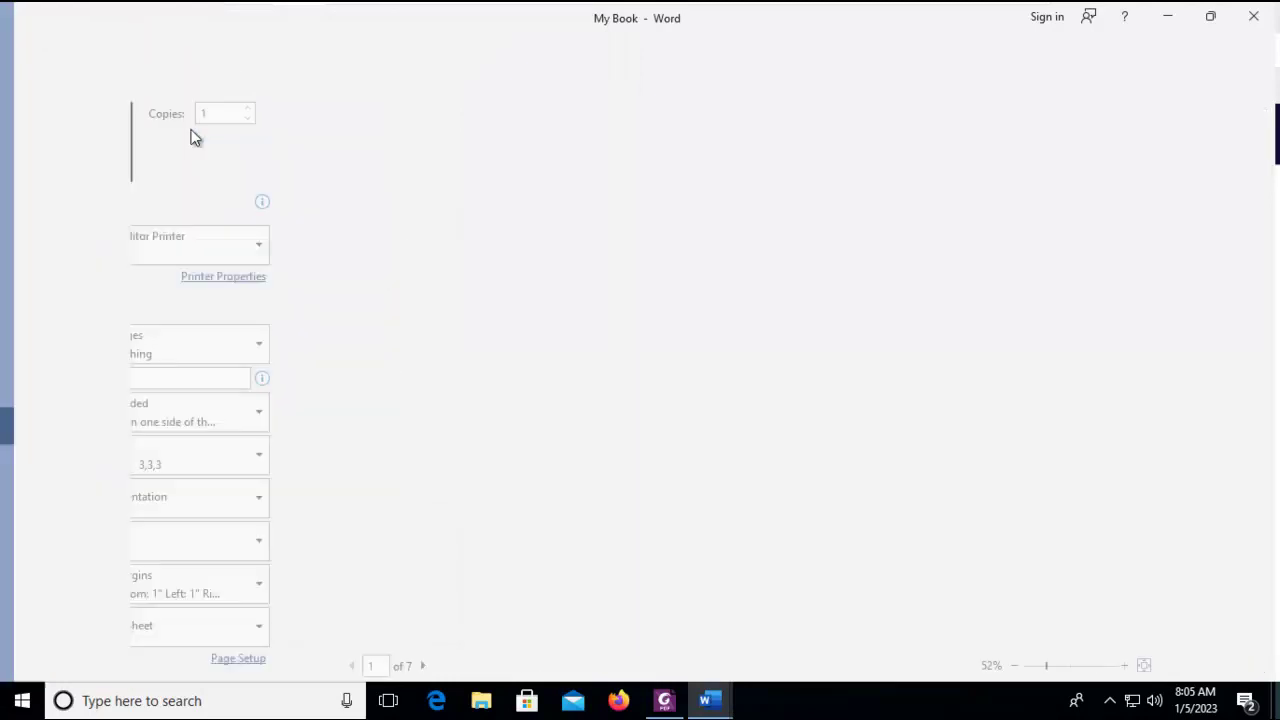
{"action": "left_click", "coordinate": [185, 356]}
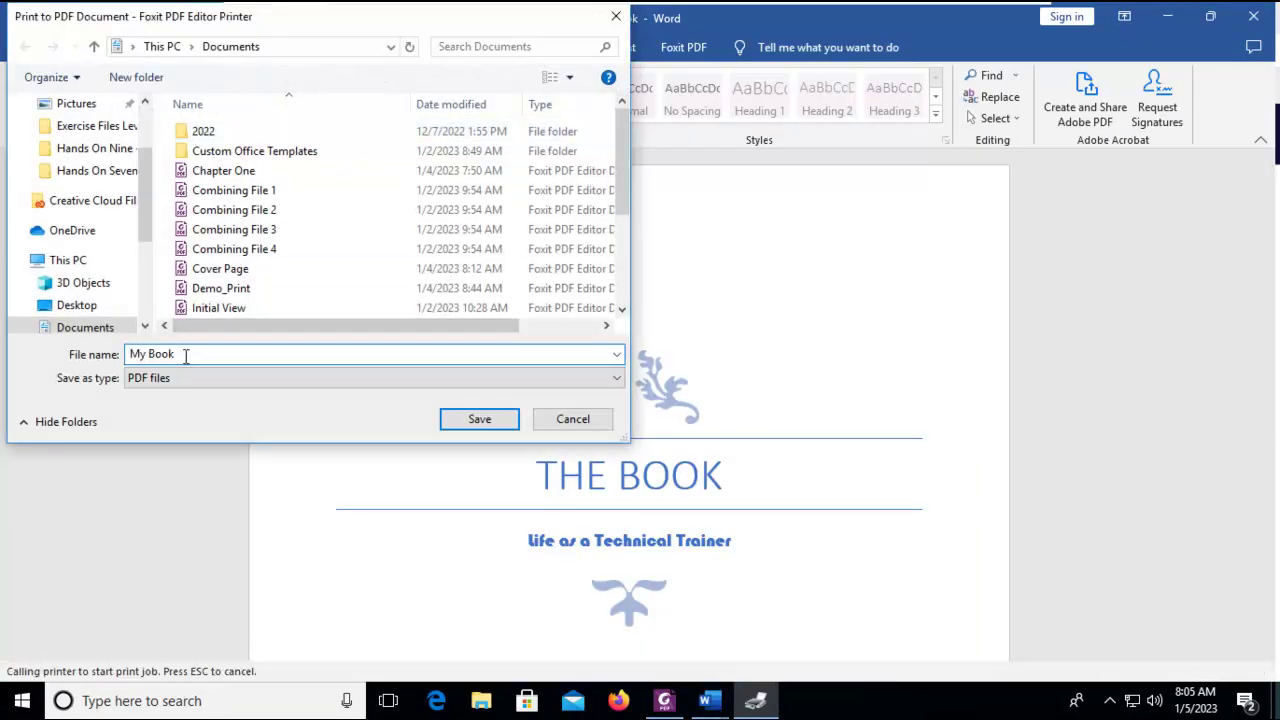
{"action": "type", "text": "No Fonts"}
{"action": "left_click", "coordinate": [477, 423]}
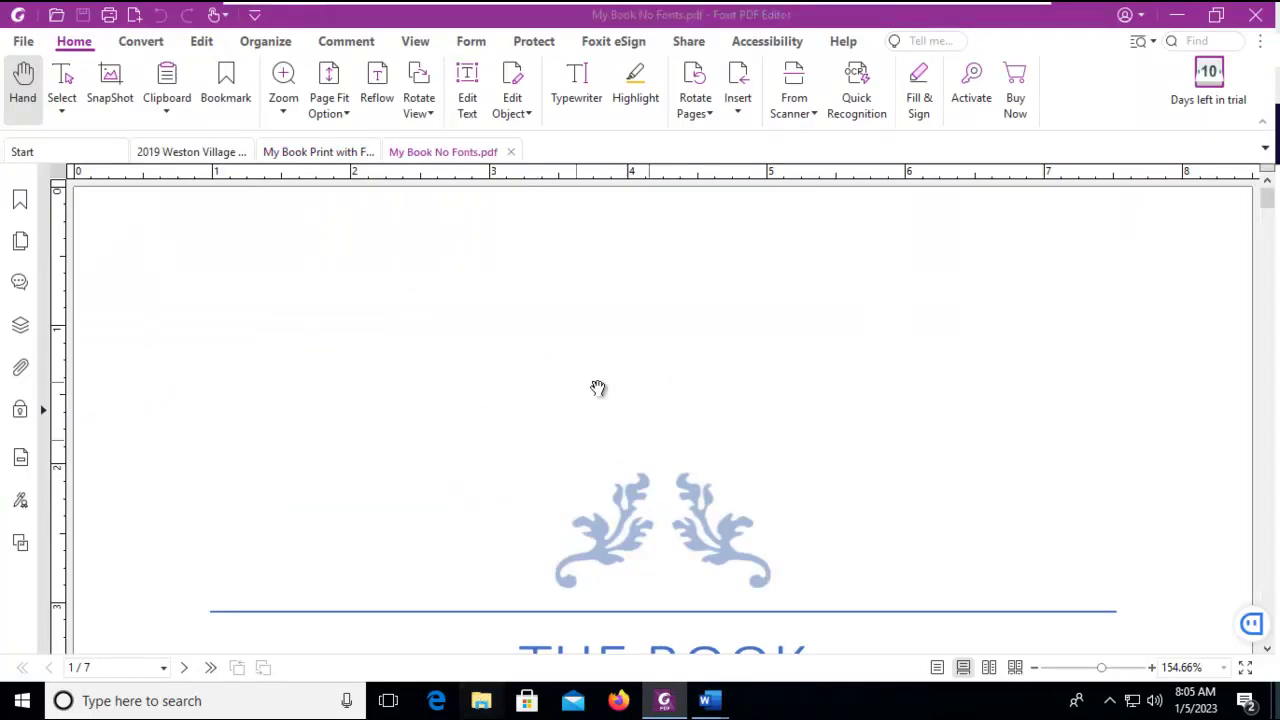
- Compare the file sizes of My Book No Fonts and My Book Print with Fonts in File Explorer, and close it
{"action": "key", "text": "super+e"}
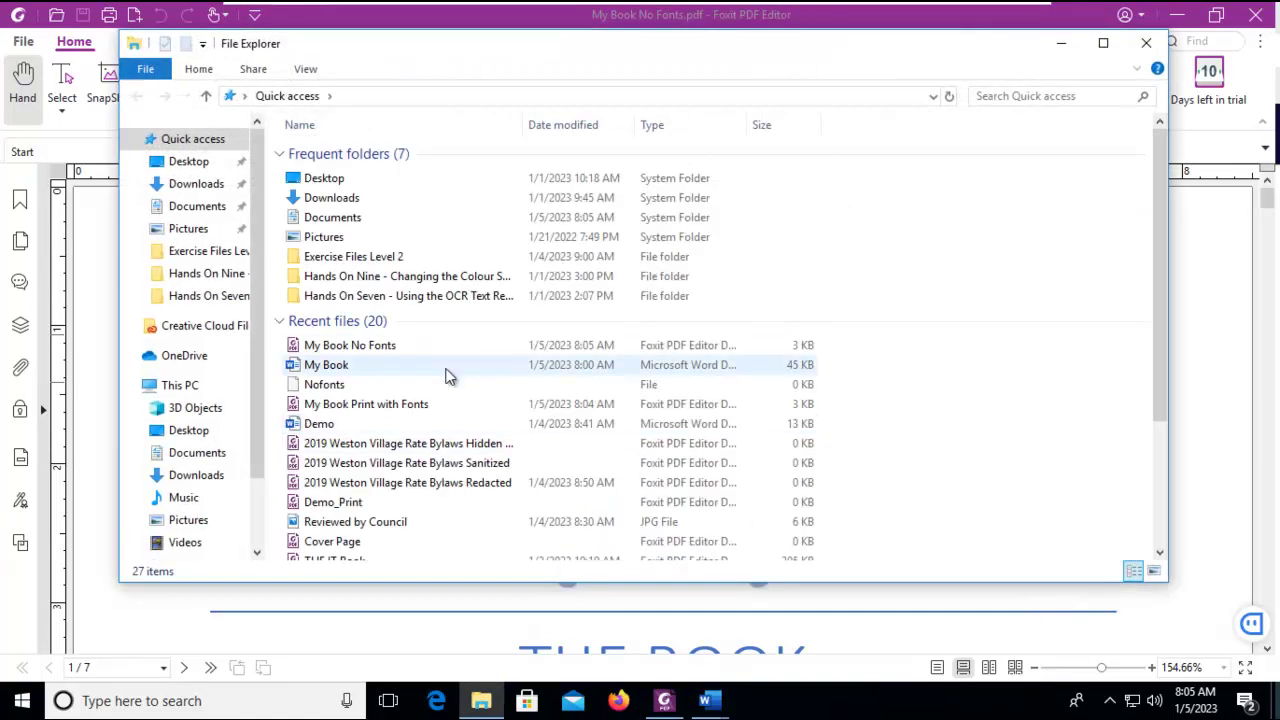
{"action": "left_click", "coordinate": [383, 347]}
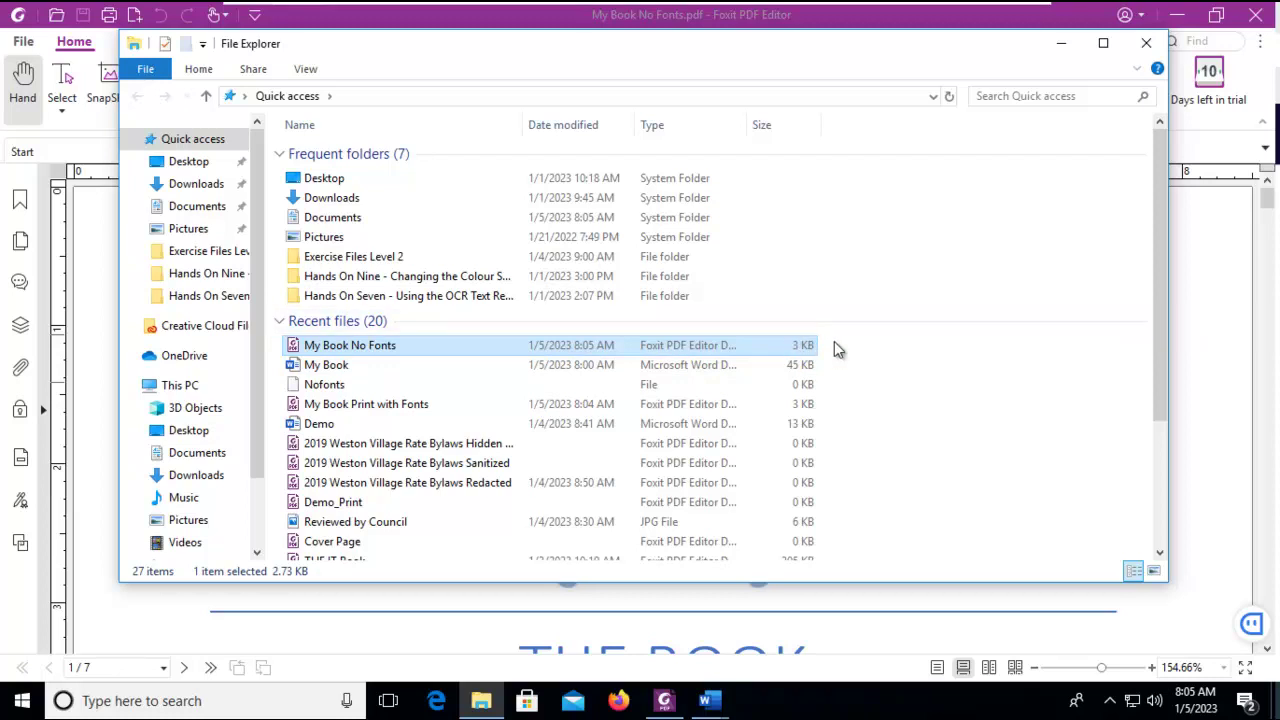
{"action": "left_click", "coordinate": [418, 405]}
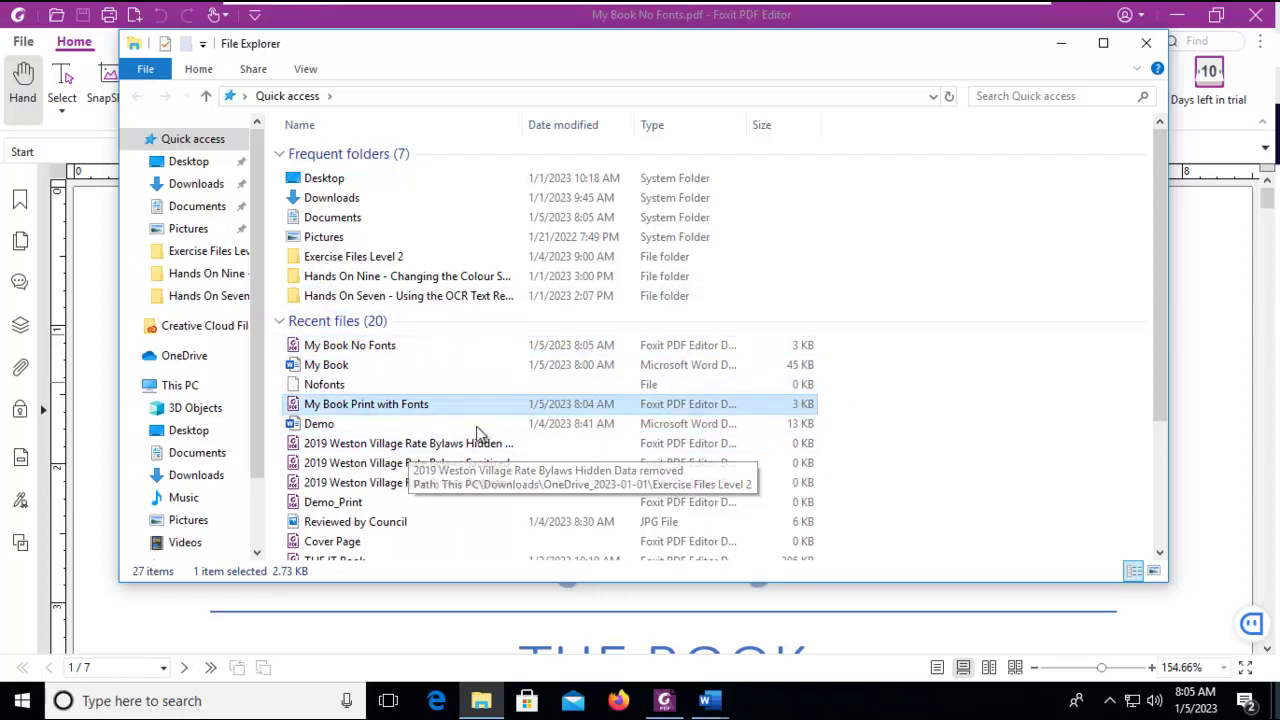
{"action": "left_click", "coordinate": [1146, 43]}
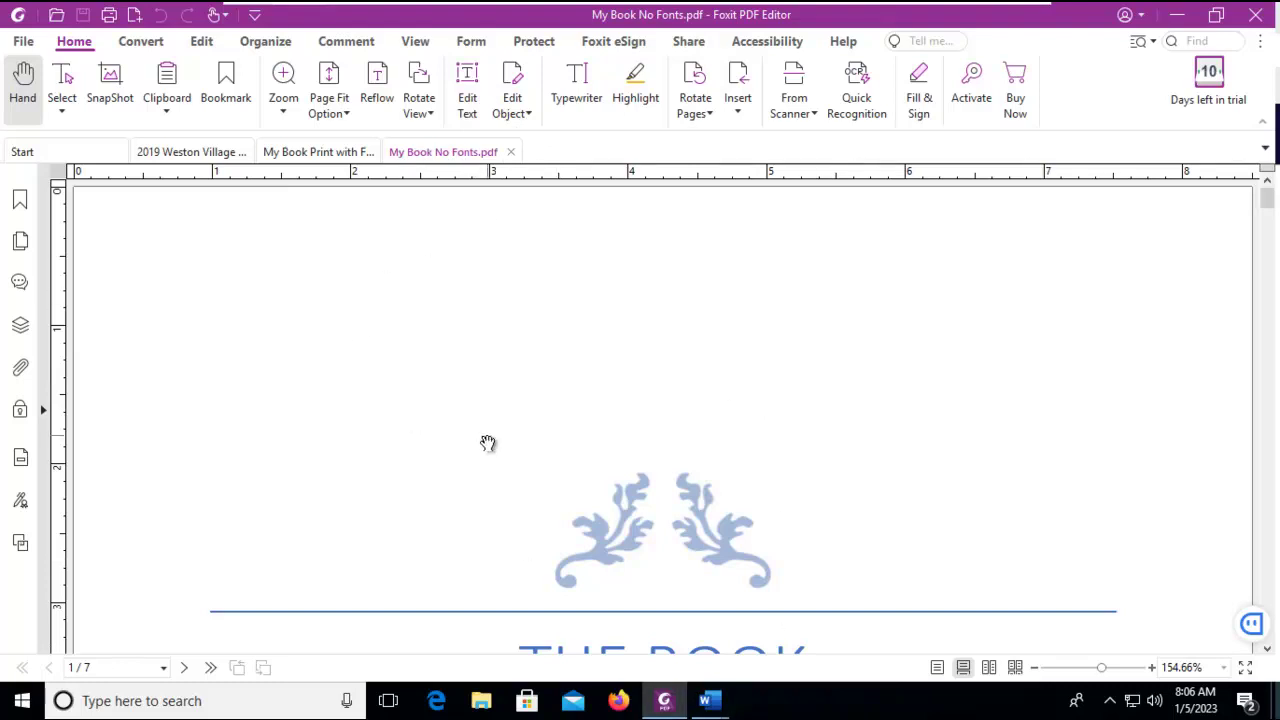
- Examine the fonts listed in the document properties of My Book No Fonts
{"action": "left_click", "coordinate": [23, 41]}
{"action": "left_click", "coordinate": [20, 41]}
{"action": "left_click", "coordinate": [22, 45]}
{"action": "left_click", "coordinate": [35, 80]}
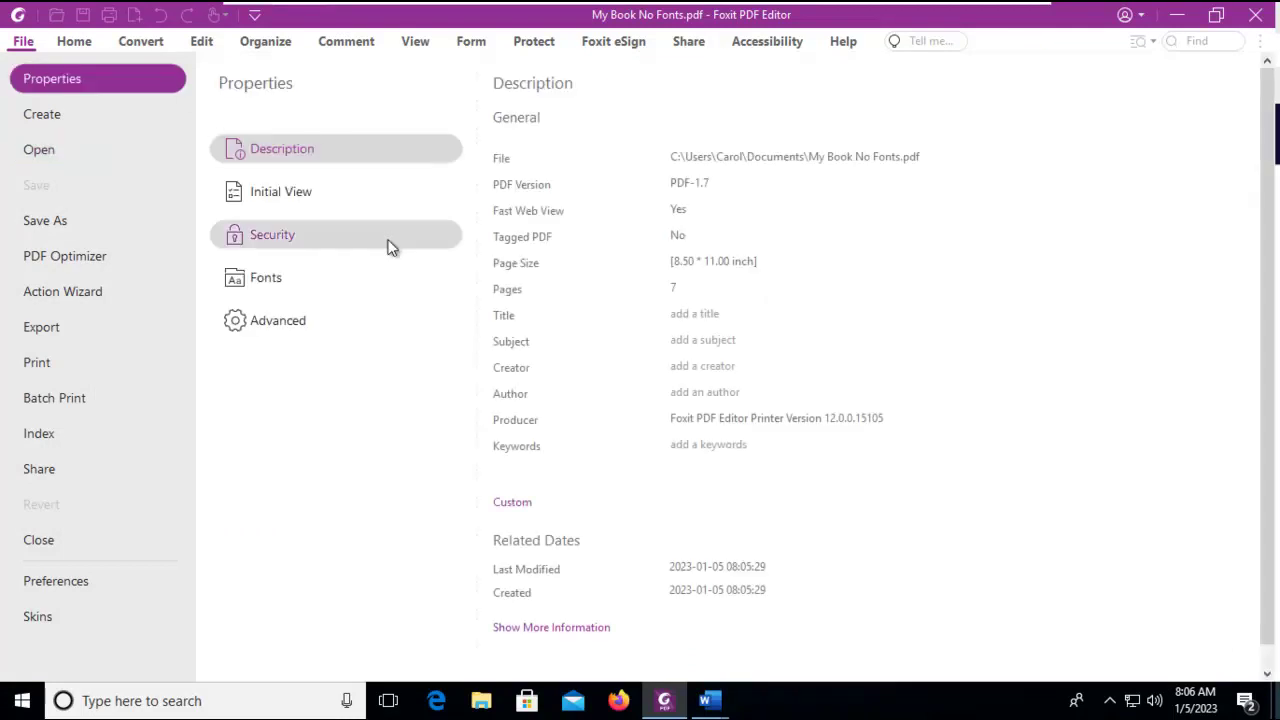
{"action": "left_click", "coordinate": [268, 290]}
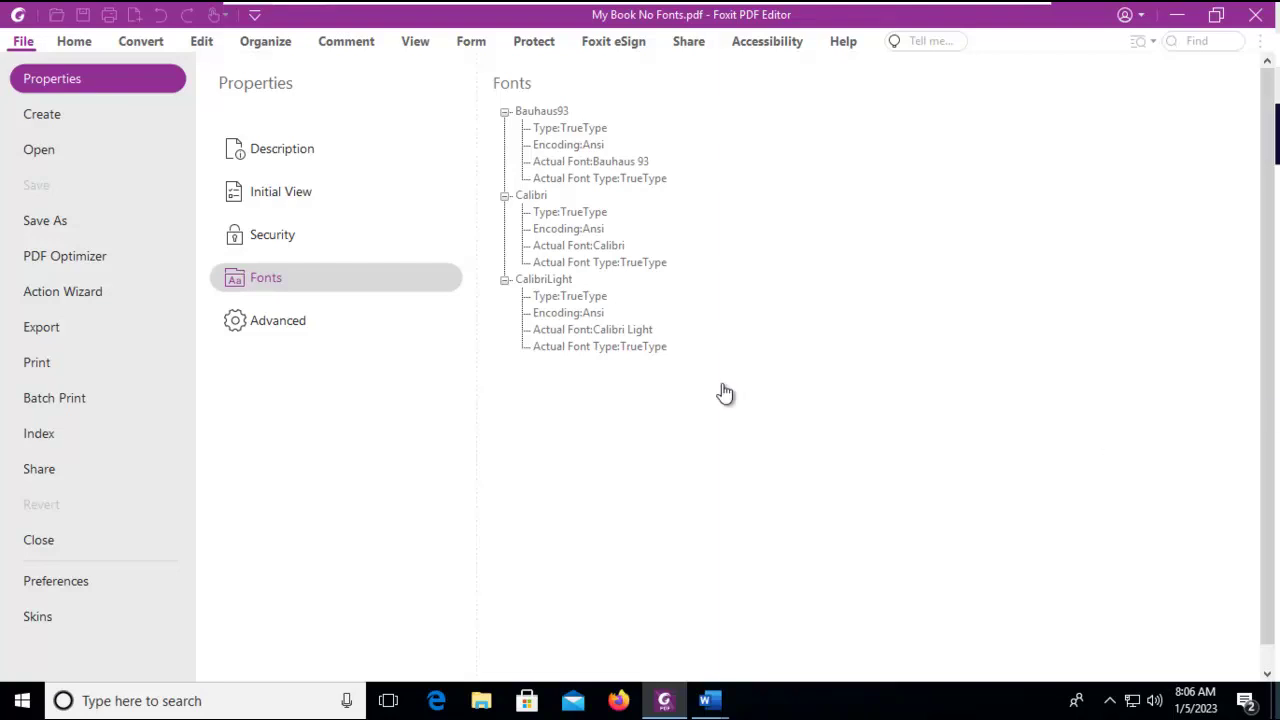
- Inspect the Unembed Fonts settings in the advanced PDF optimization of My Book No Fonts, and cancel without optimizing
{"action": "left_click", "coordinate": [59, 256]}
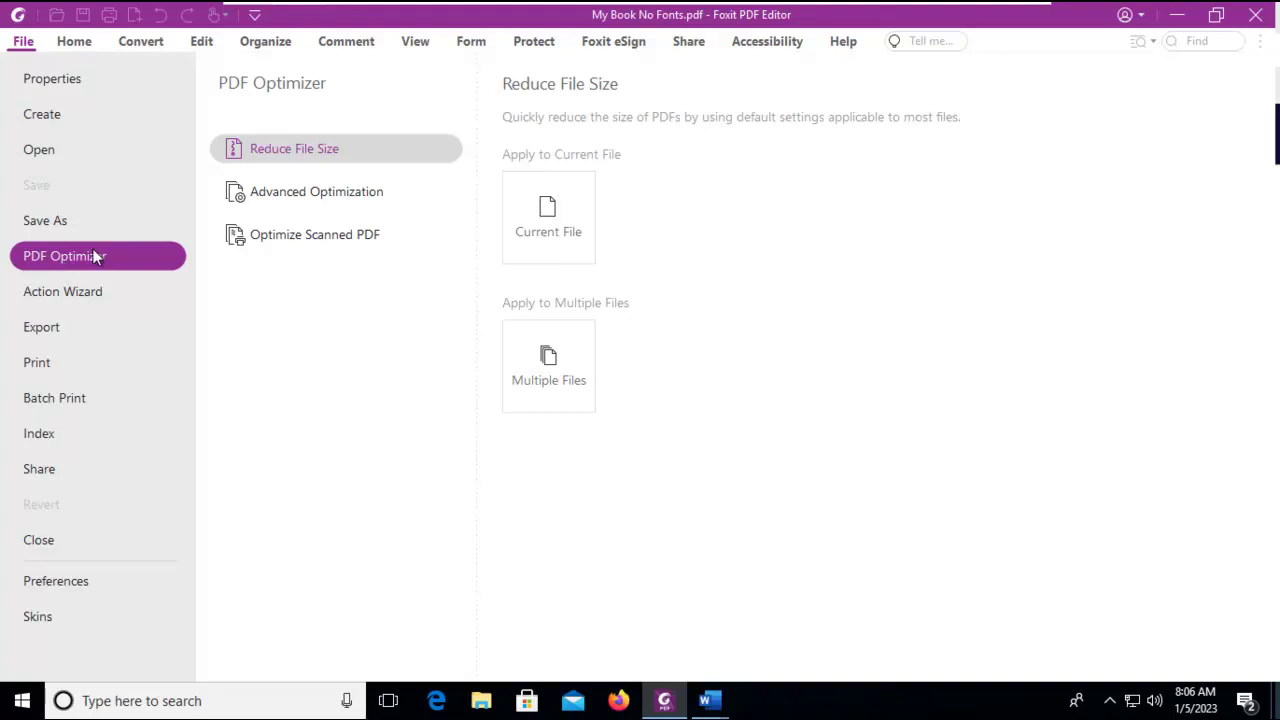
{"action": "left_click", "coordinate": [272, 197]}
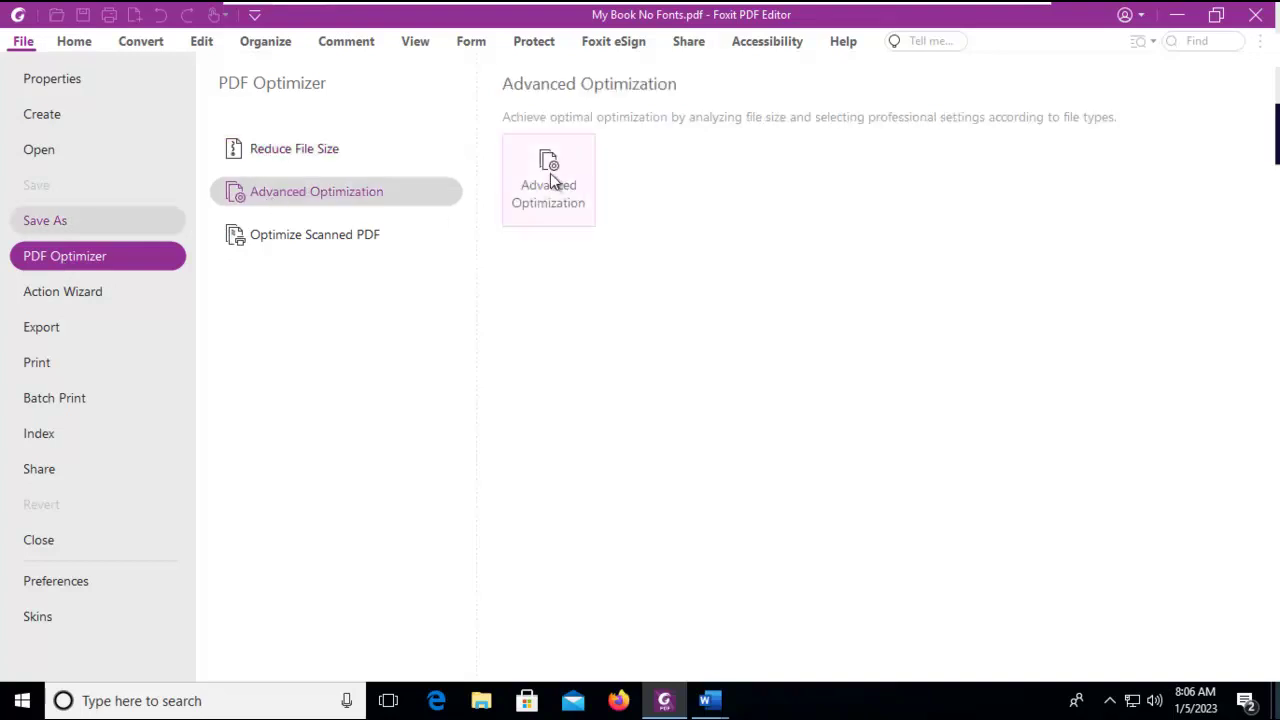
{"action": "left_click", "coordinate": [550, 173]}
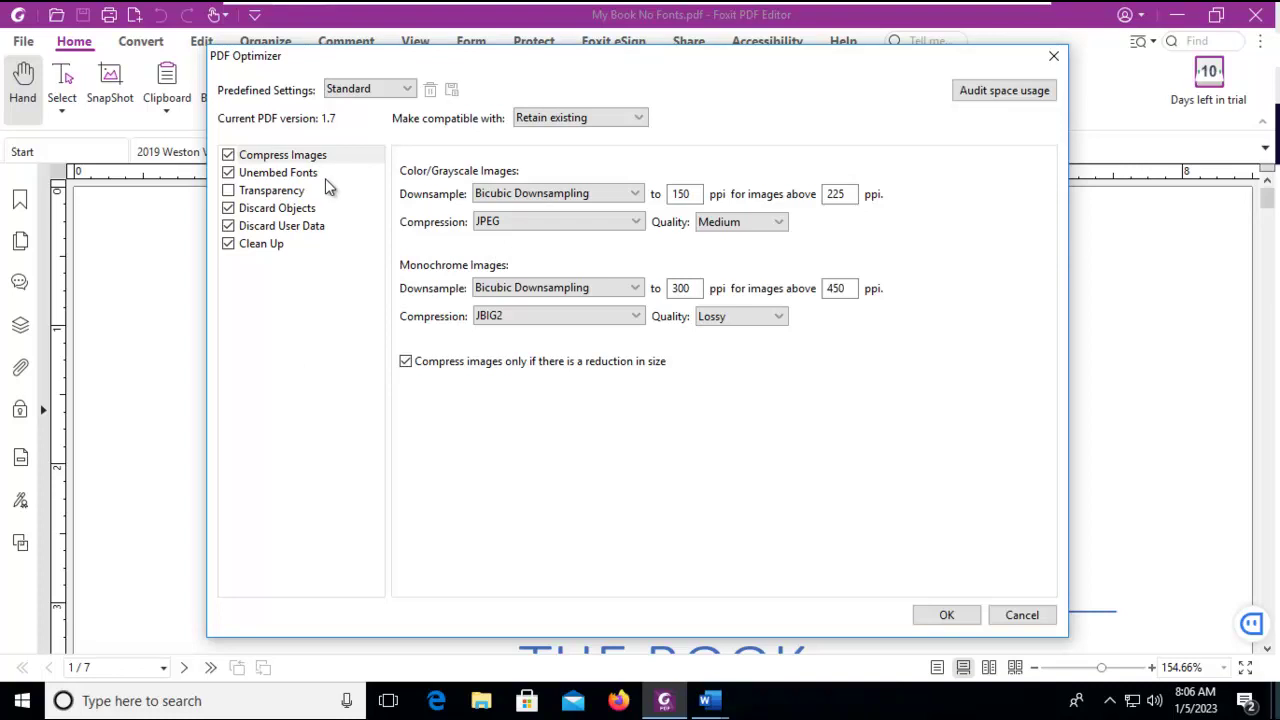
{"action": "left_click", "coordinate": [268, 173]}
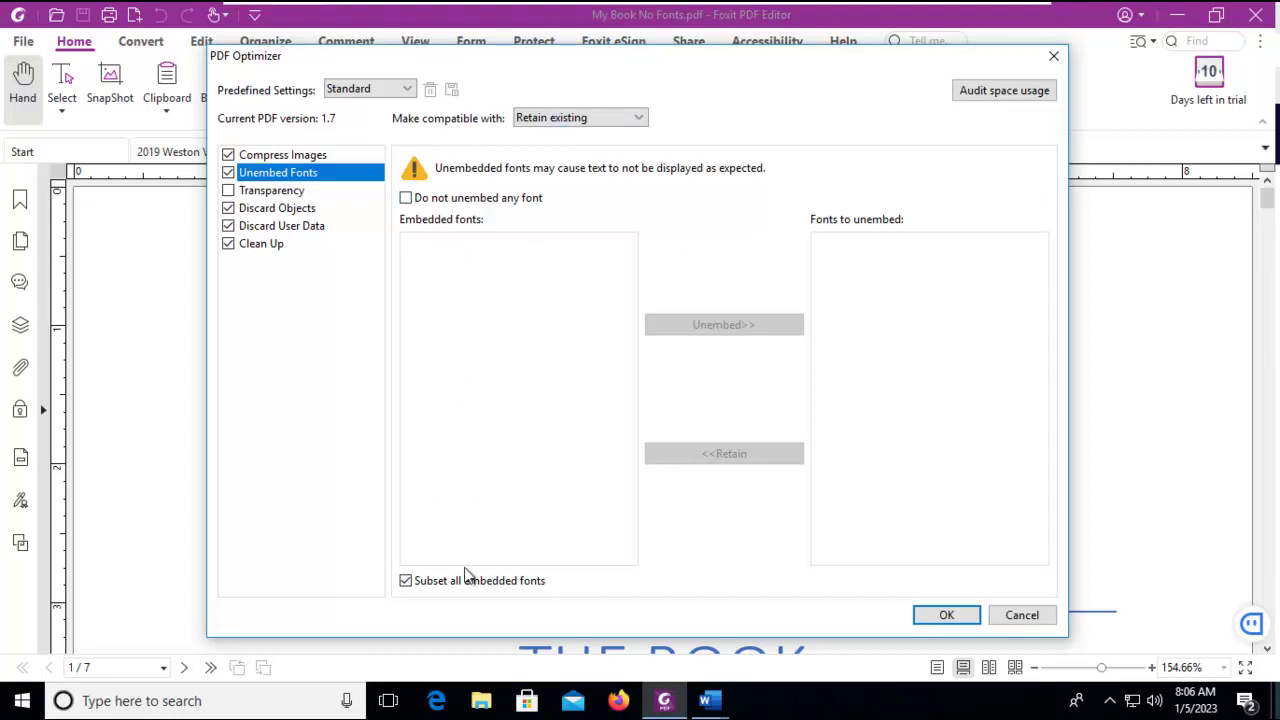
{"action": "left_click", "coordinate": [406, 583]}
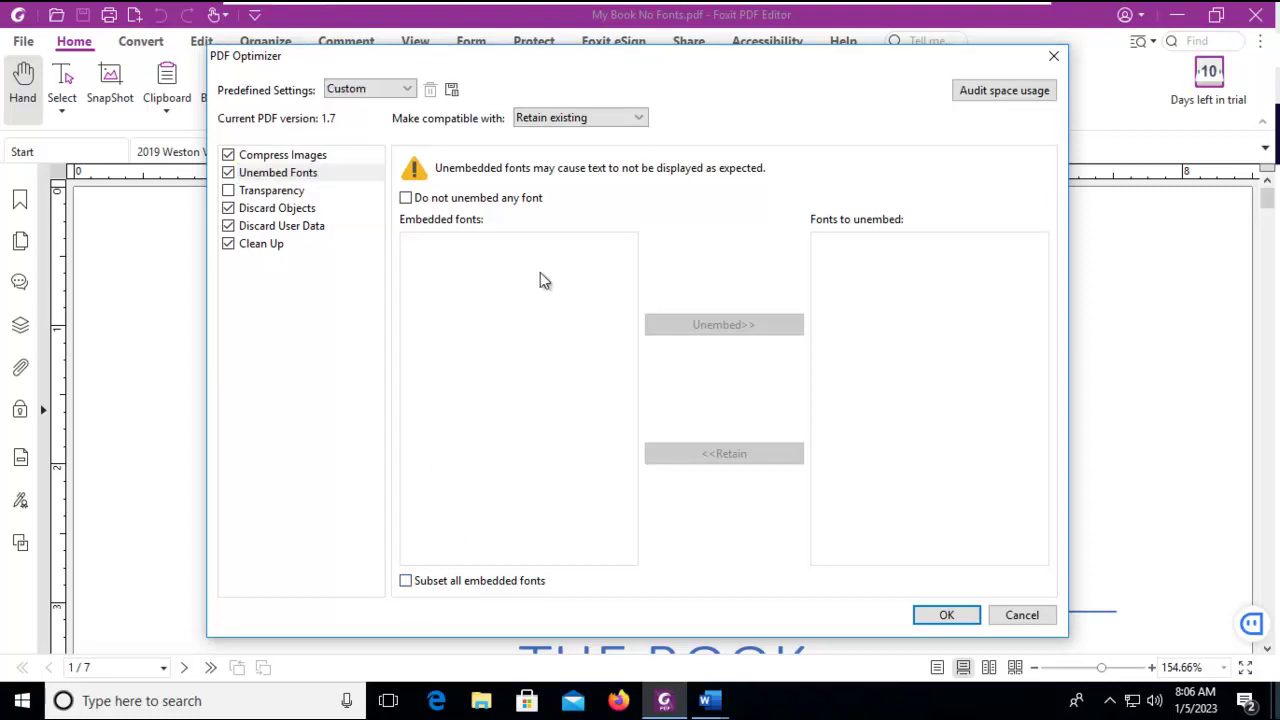
{"action": "left_click", "coordinate": [1021, 615]}
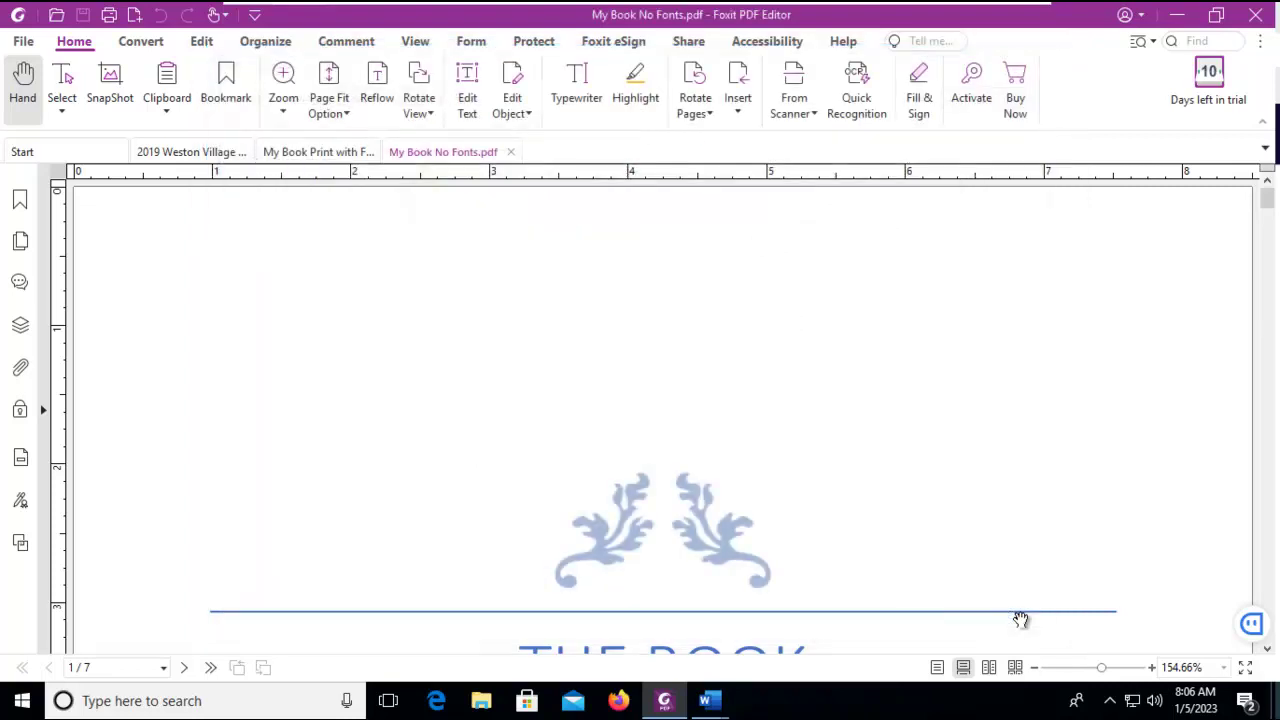
- Switch to My Book Print with Fonts and view the Unembed Fonts settings of its advanced PDF optimization
{"action": "left_click", "coordinate": [285, 152]}
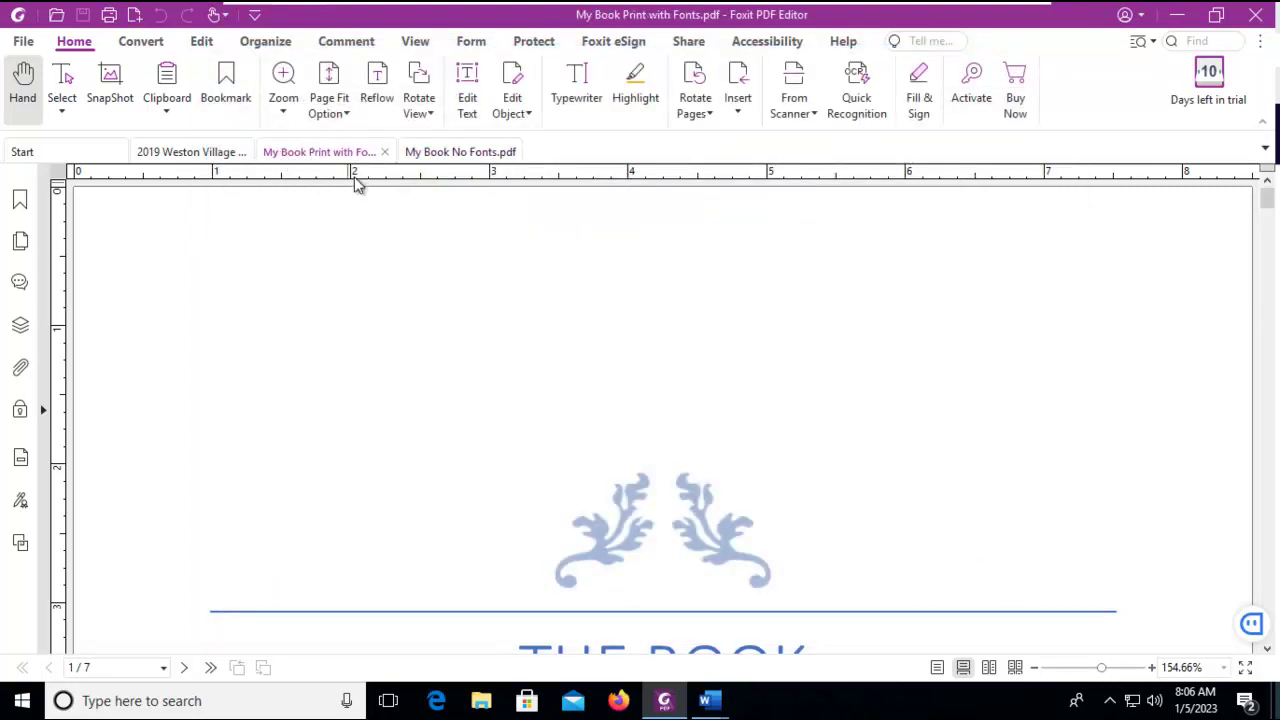
{"action": "left_click", "coordinate": [22, 48]}
{"action": "left_click", "coordinate": [56, 260]}
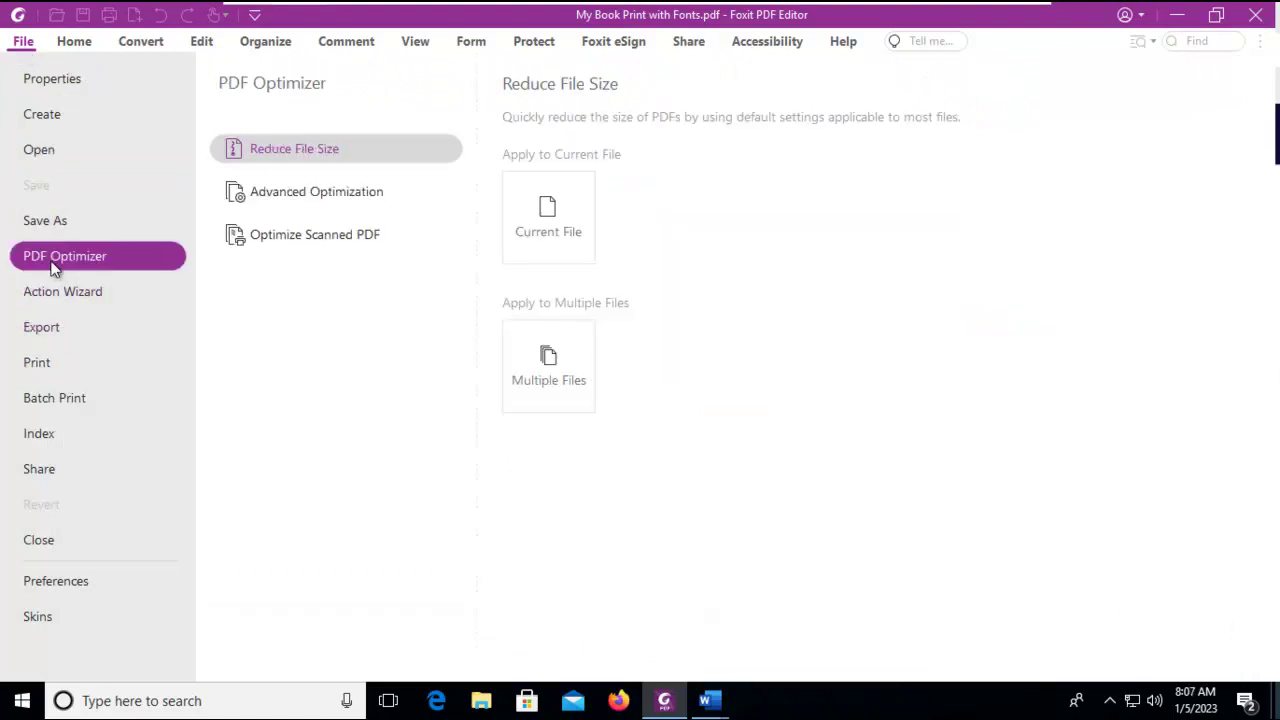
{"action": "left_click", "coordinate": [310, 194]}
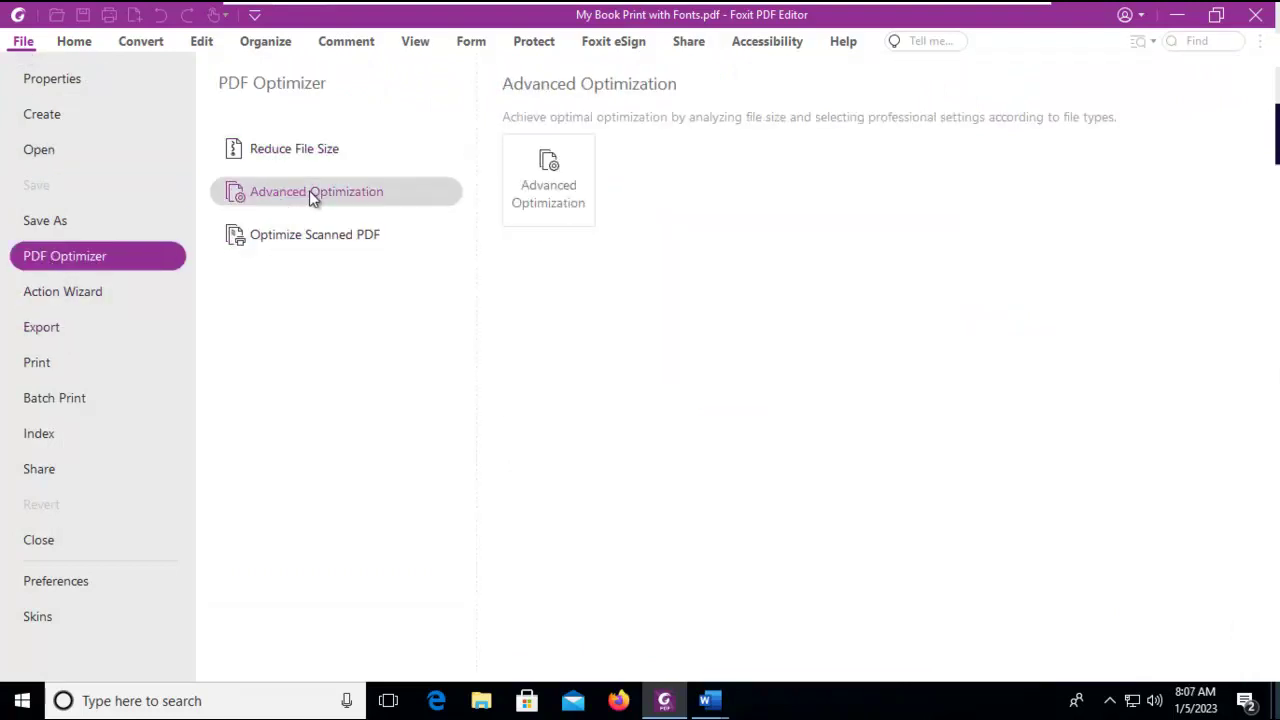
{"action": "left_click", "coordinate": [551, 166]}
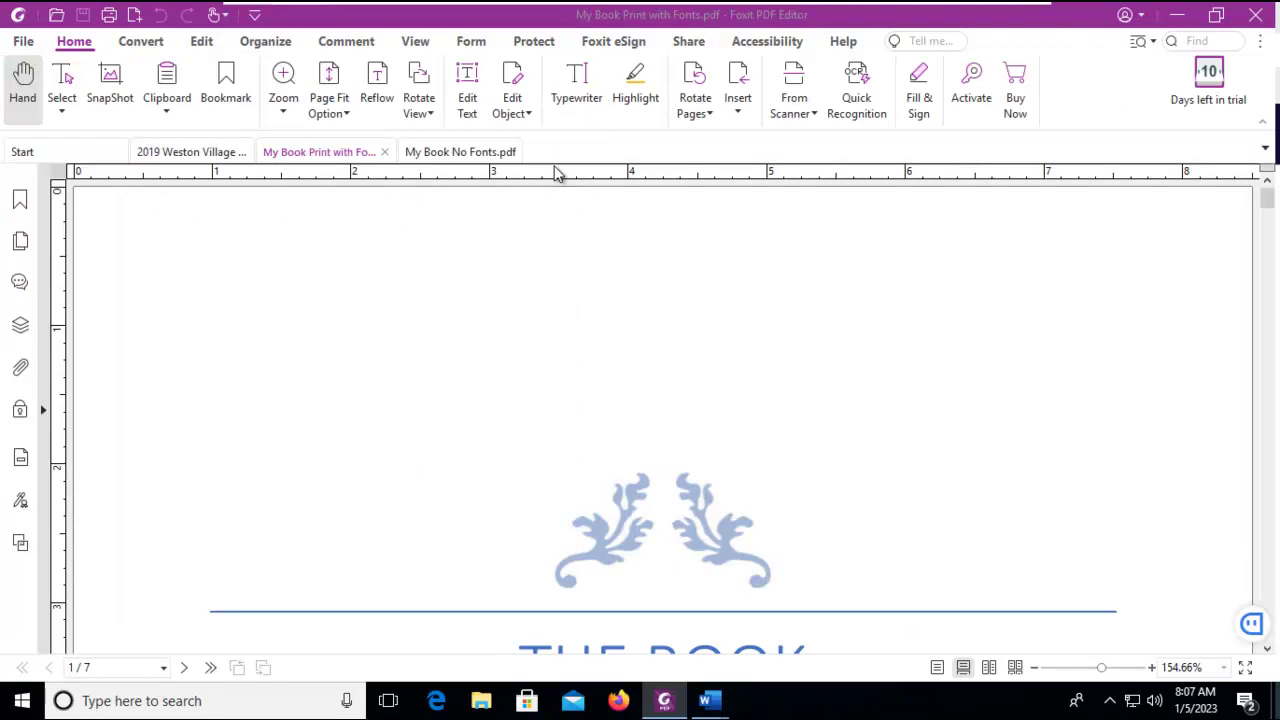
{"action": "left_click", "coordinate": [277, 173]}
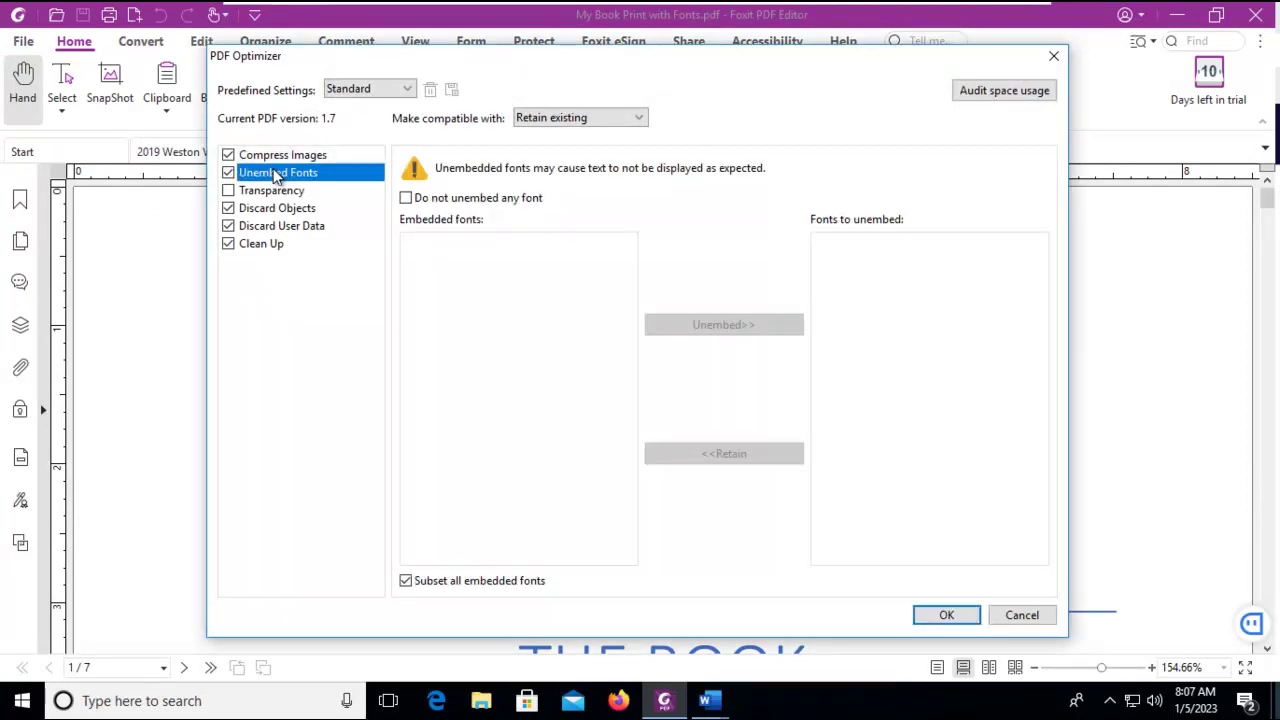
- Try optimizing My Book Print with Fonts with subsetting of embedded fonts turned off, and cancel saving the optimized copy
{"action": "left_click", "coordinate": [406, 198]}
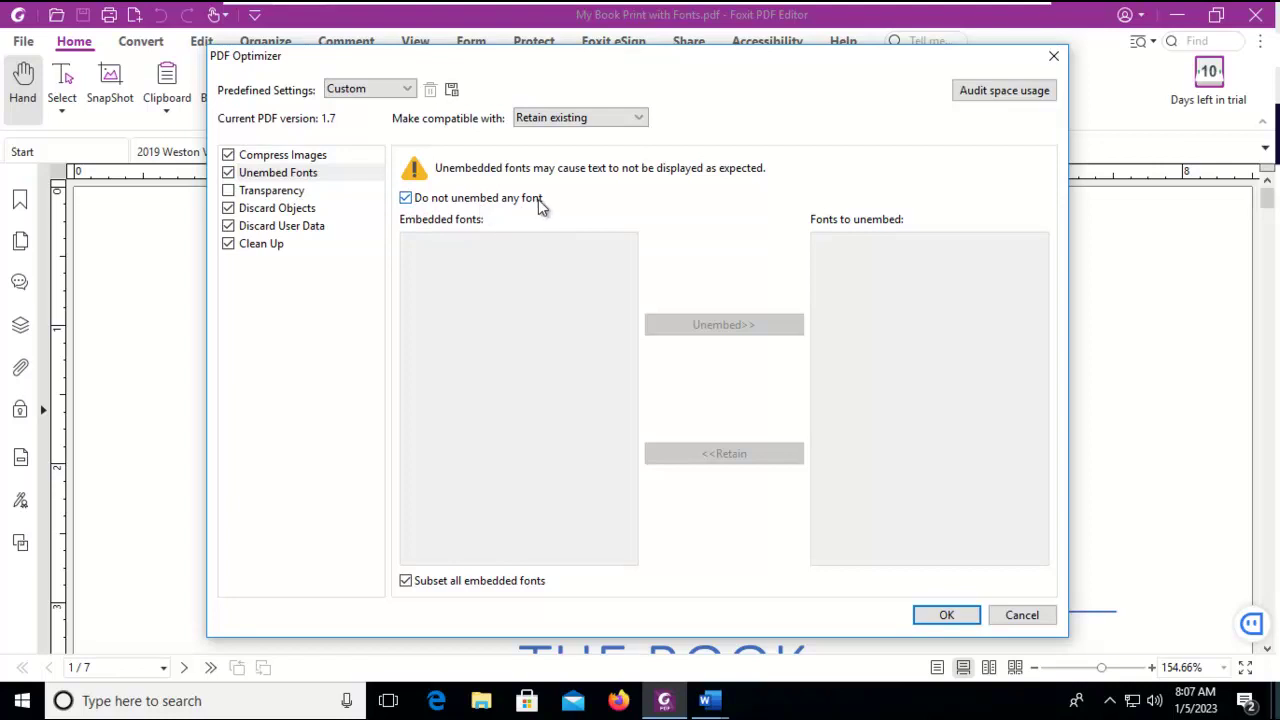
{"action": "left_click", "coordinate": [406, 581]}
{"action": "left_click", "coordinate": [405, 198]}
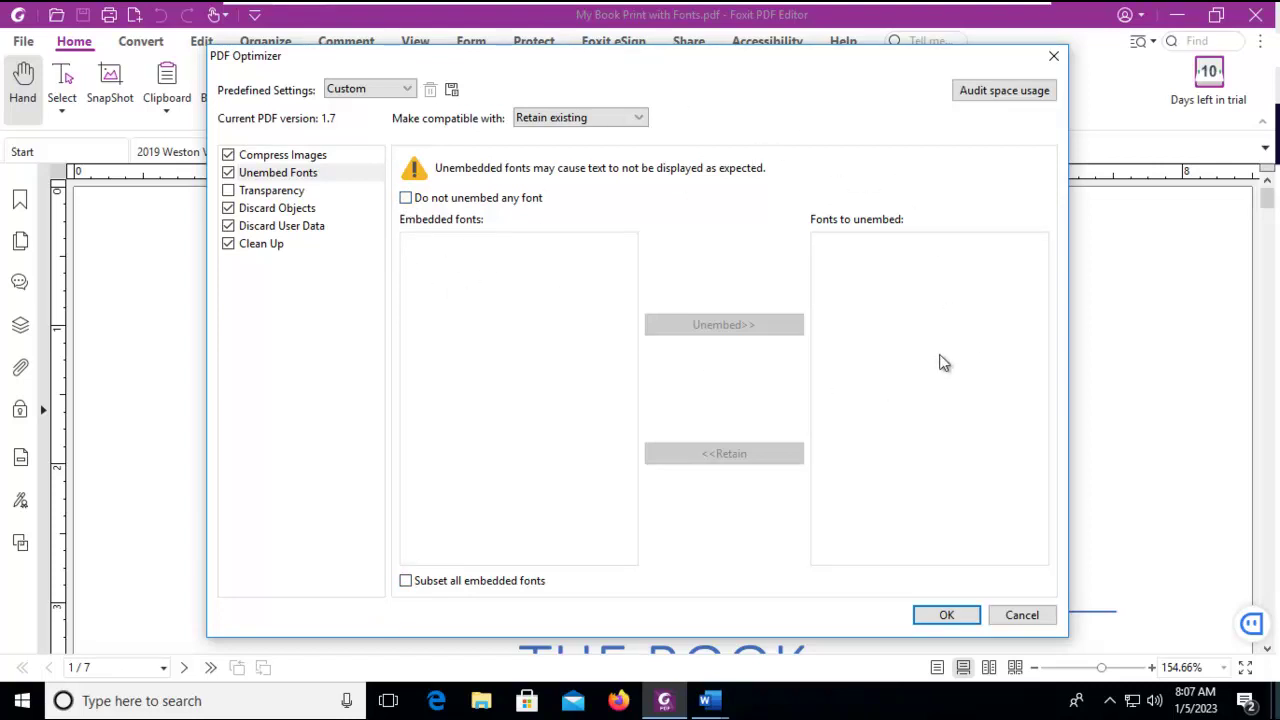
{"action": "left_click", "coordinate": [968, 617]}
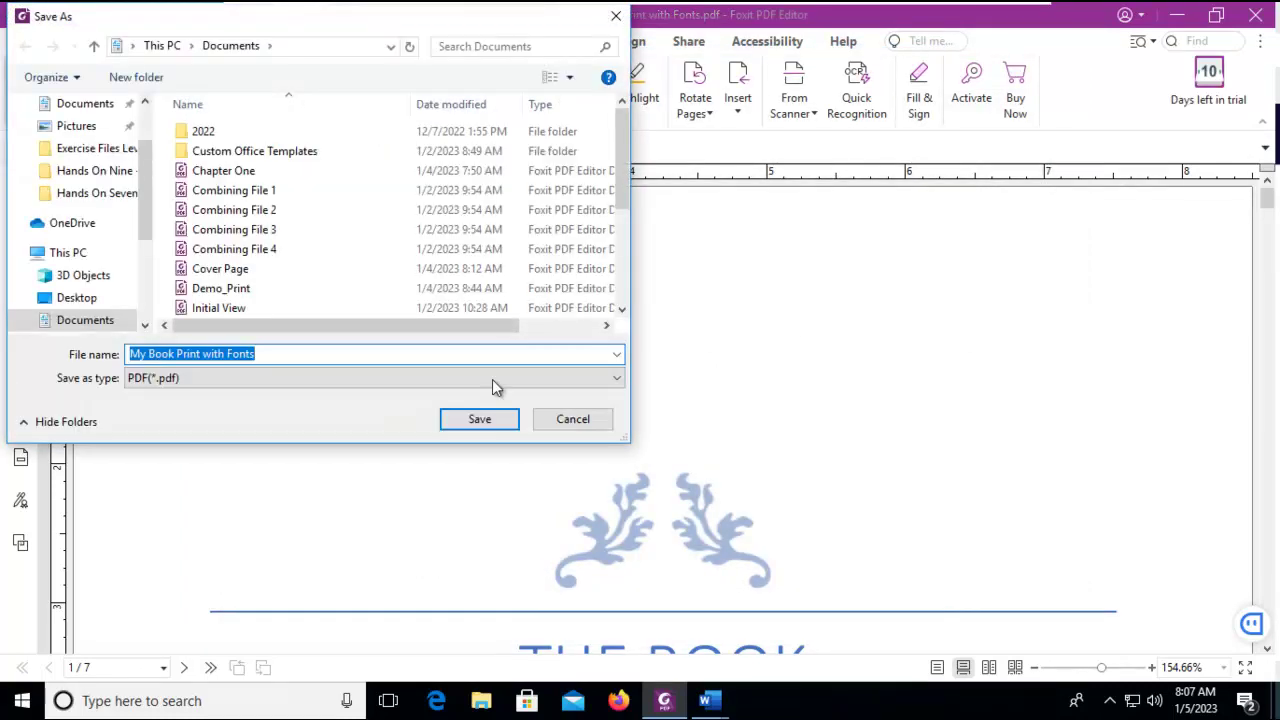
{"action": "left_click", "coordinate": [565, 421]}
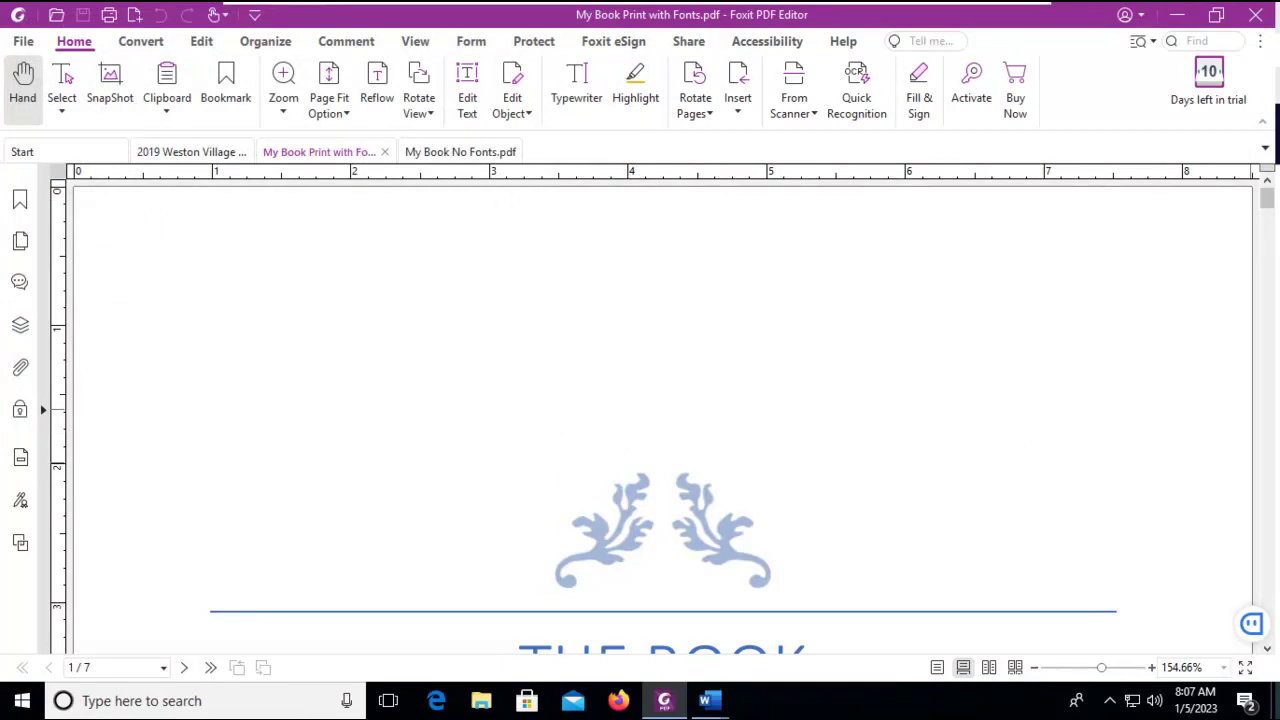
- Return to My Book No Fonts and check its font list in the document properties again
{"action": "left_click", "coordinate": [441, 152]}
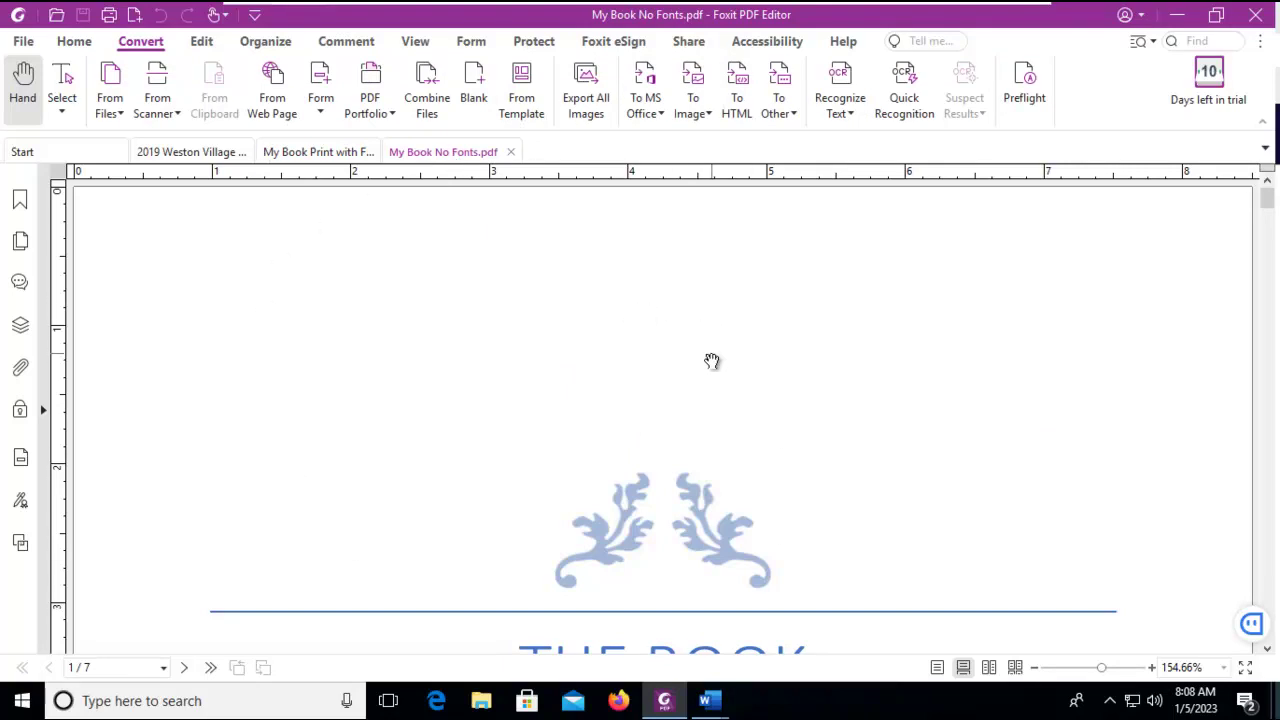
{"action": "left_click", "coordinate": [39, 43]}
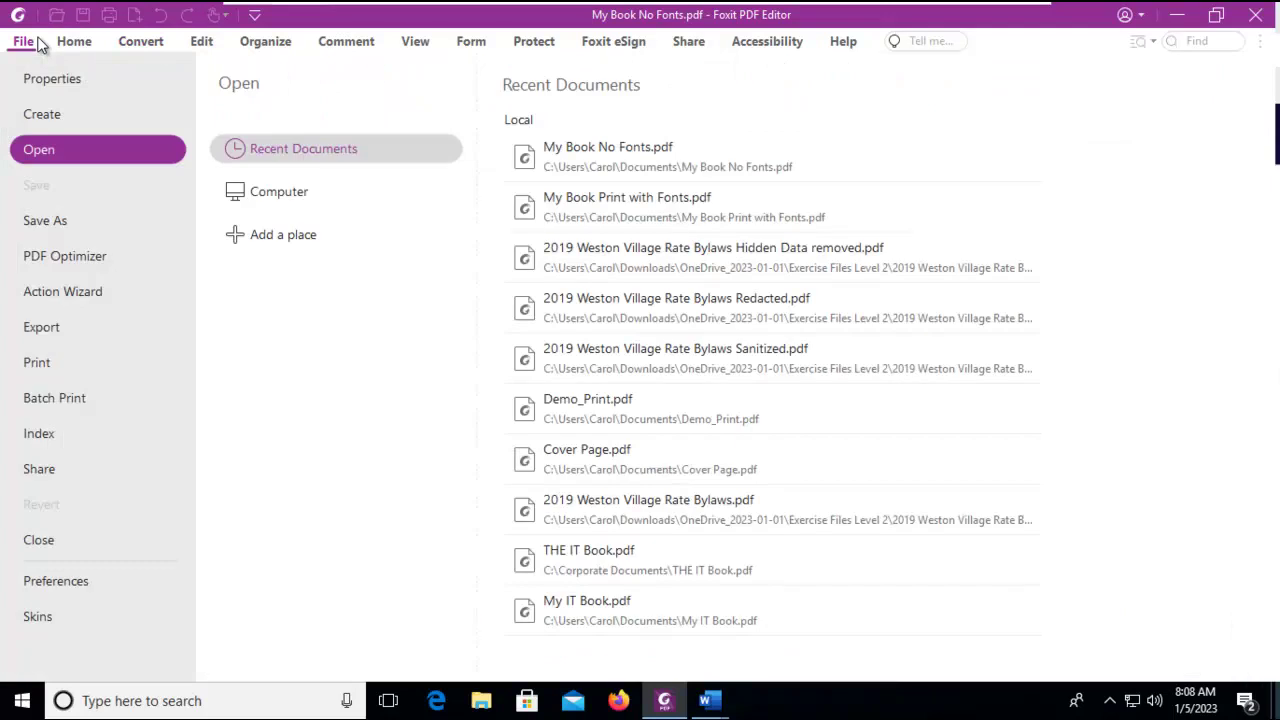
{"action": "left_click", "coordinate": [35, 80]}
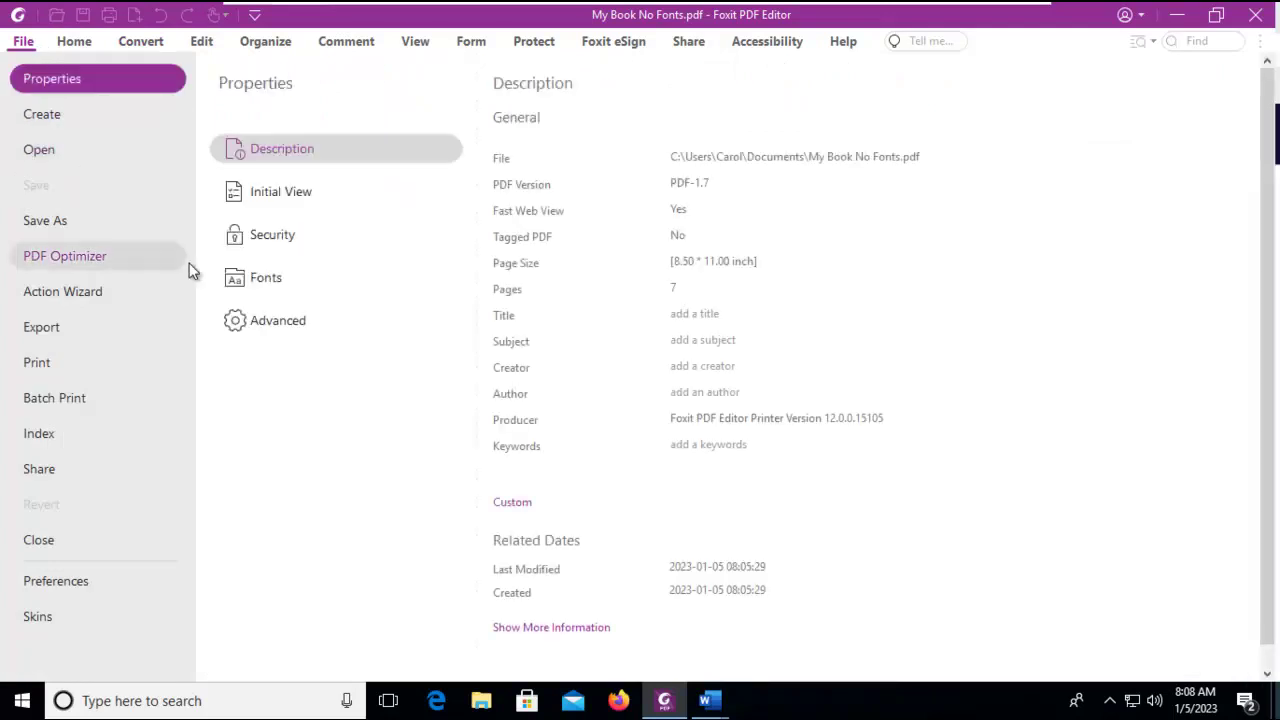
{"action": "left_click", "coordinate": [248, 281]}
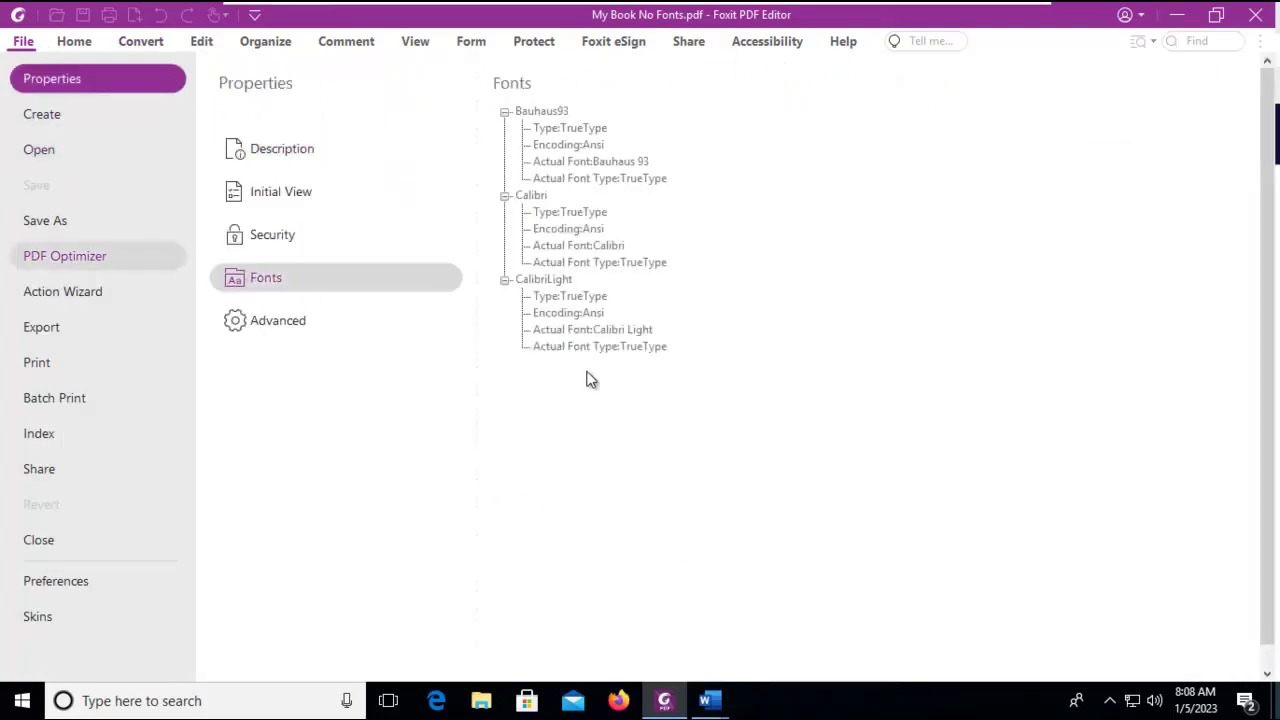
- Open Preflight for My Book No Fonts and list the single fixups matching "font"
{"action": "left_click", "coordinate": [74, 41]}
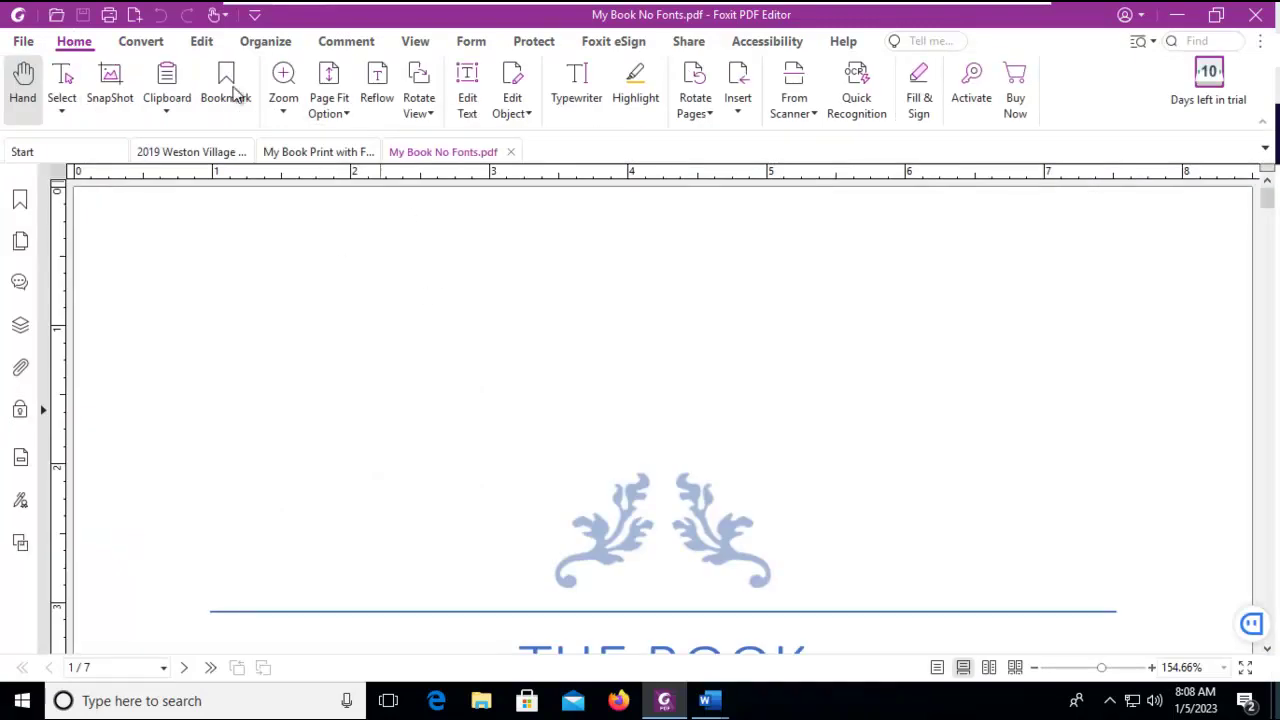
{"action": "left_click", "coordinate": [145, 44]}
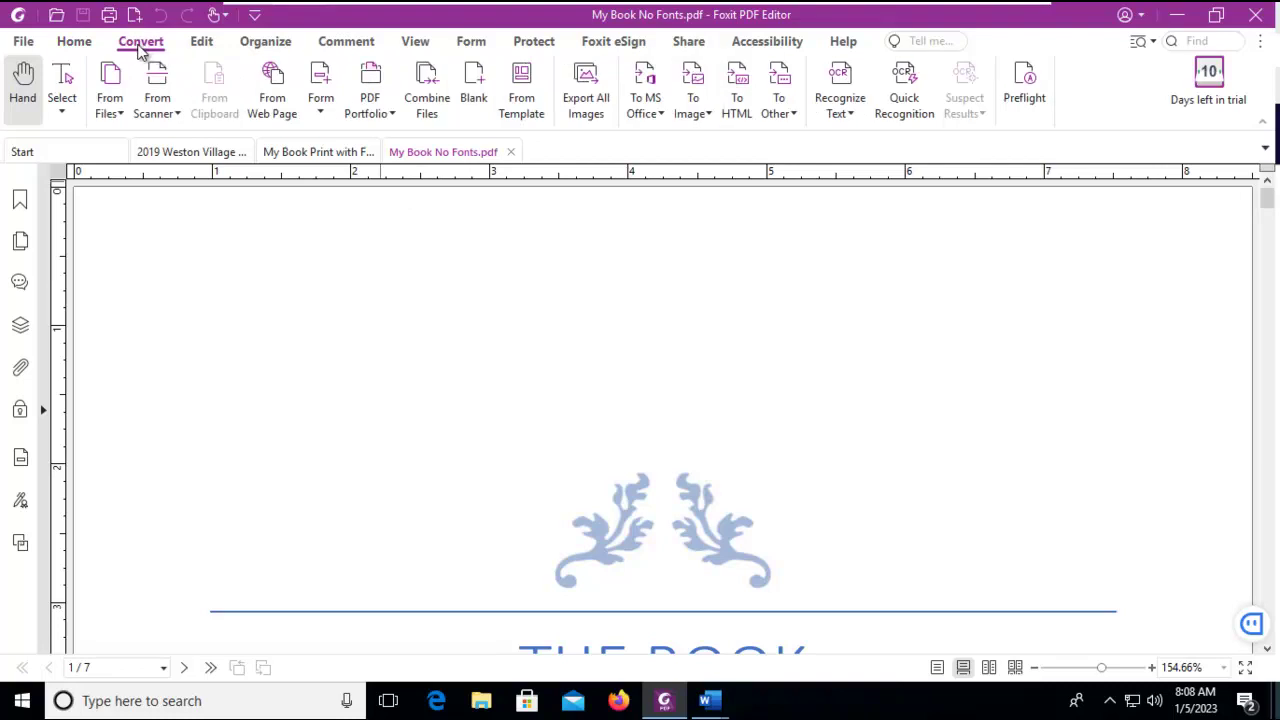
{"action": "left_click", "coordinate": [1029, 92]}
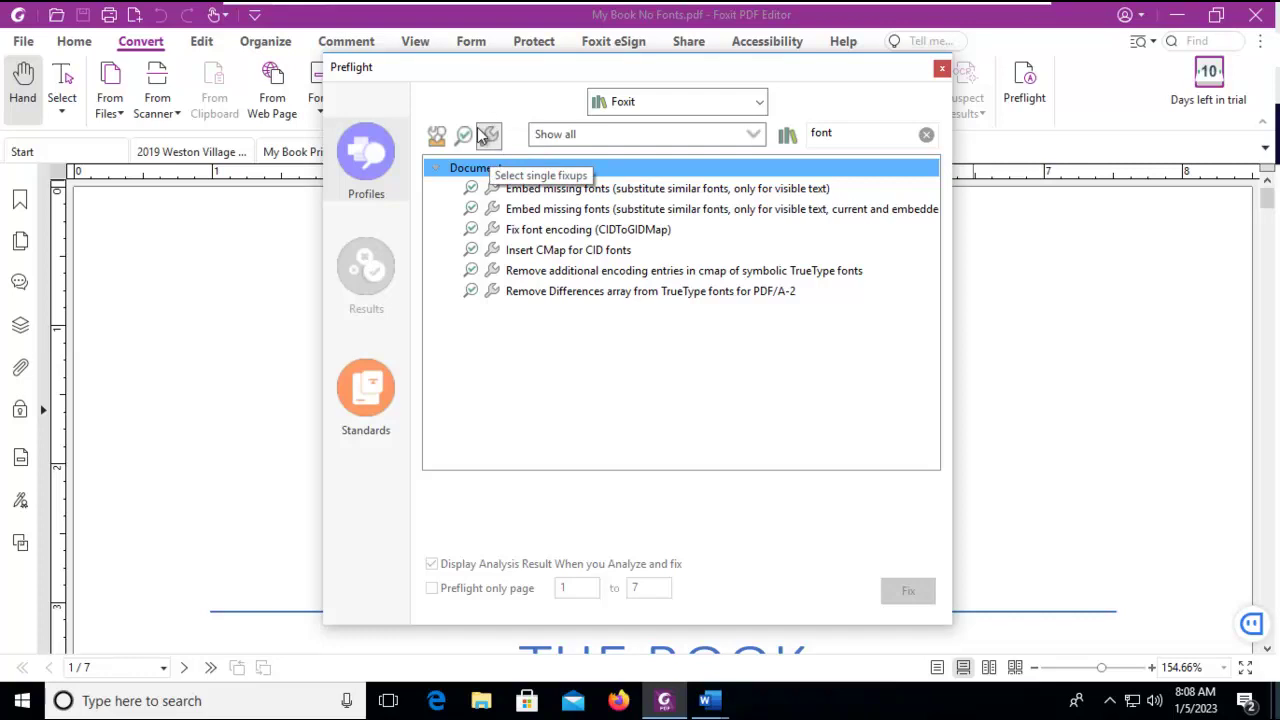
{"action": "double_click", "coordinate": [846, 135]}
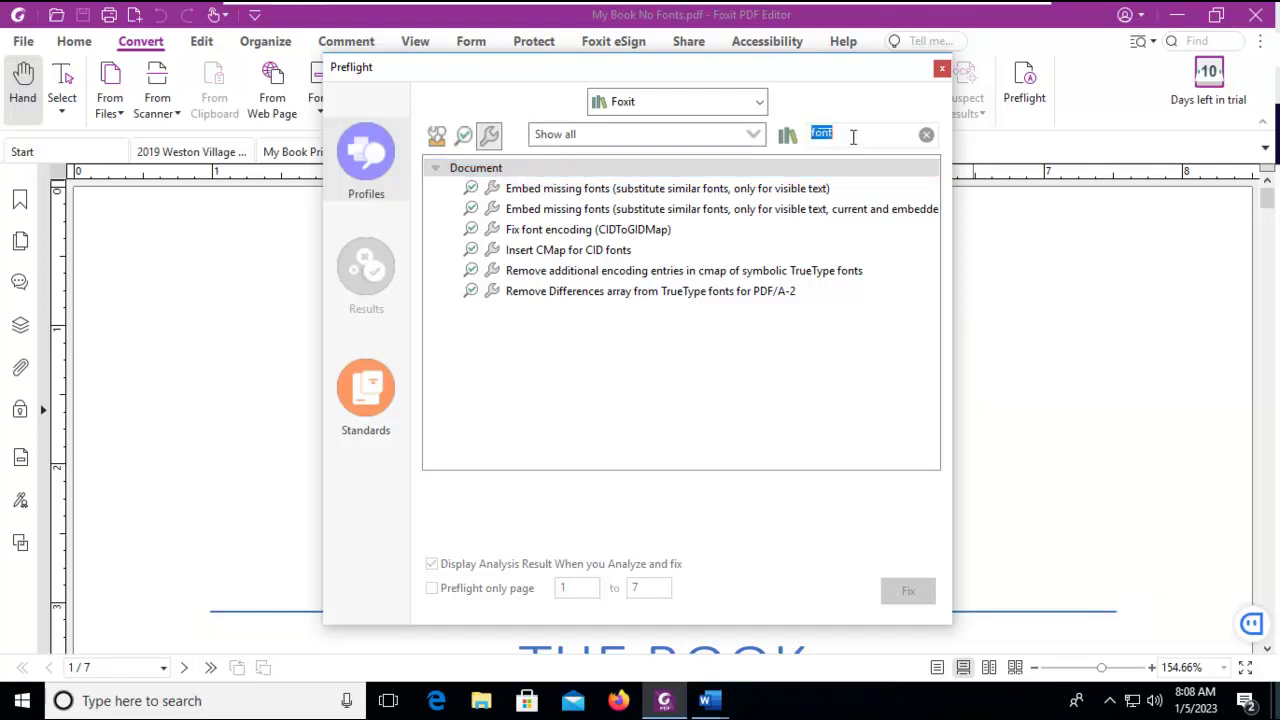
{"action": "left_click", "coordinate": [858, 135]}
- Run the "Embed missing fonts (substitute similar fonts, only for visible text)" fixup and save the result as My Book No Fonts Embedding
{"action": "left_click", "coordinate": [548, 192]}
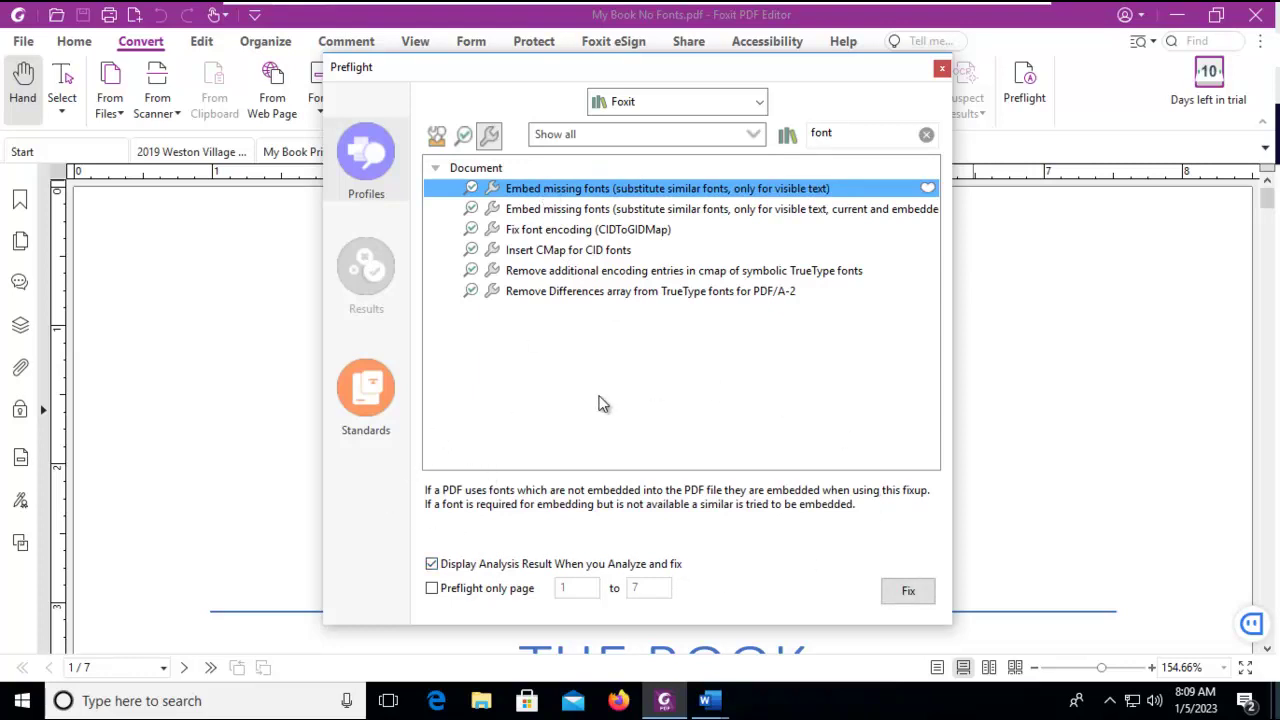
{"action": "left_click", "coordinate": [906, 591]}
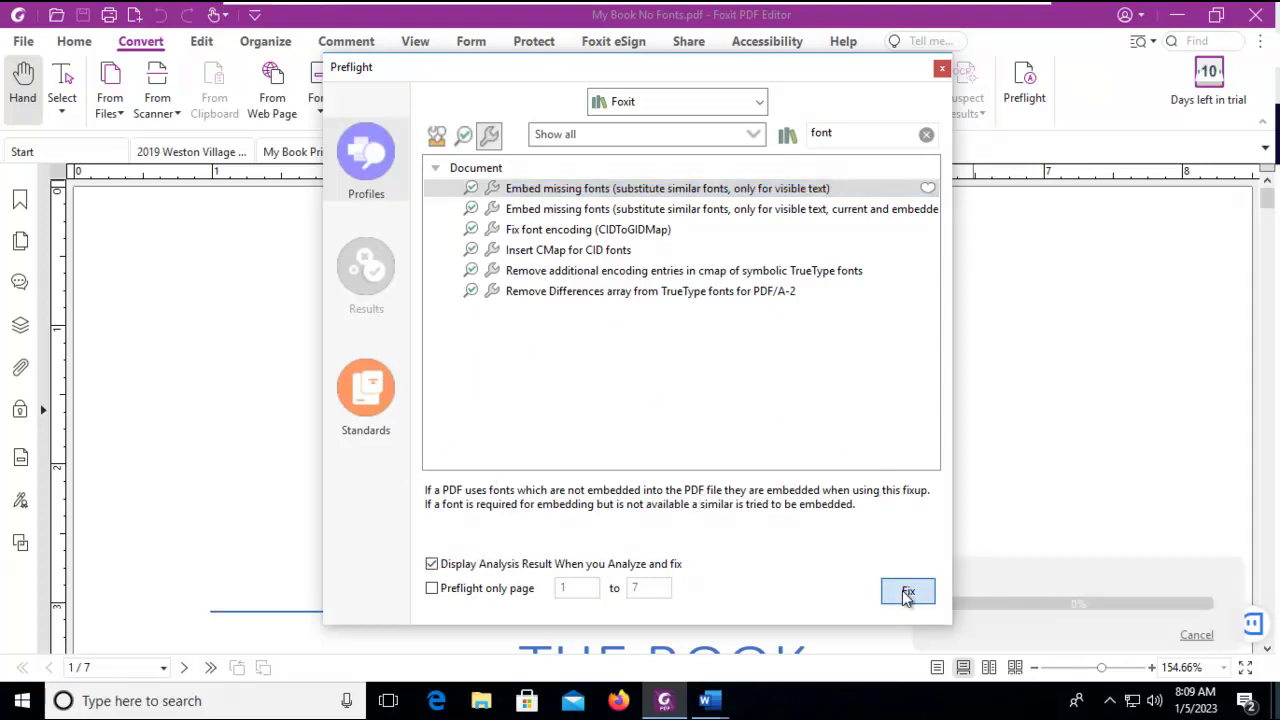
{"action": "left_click", "coordinate": [566, 459]}
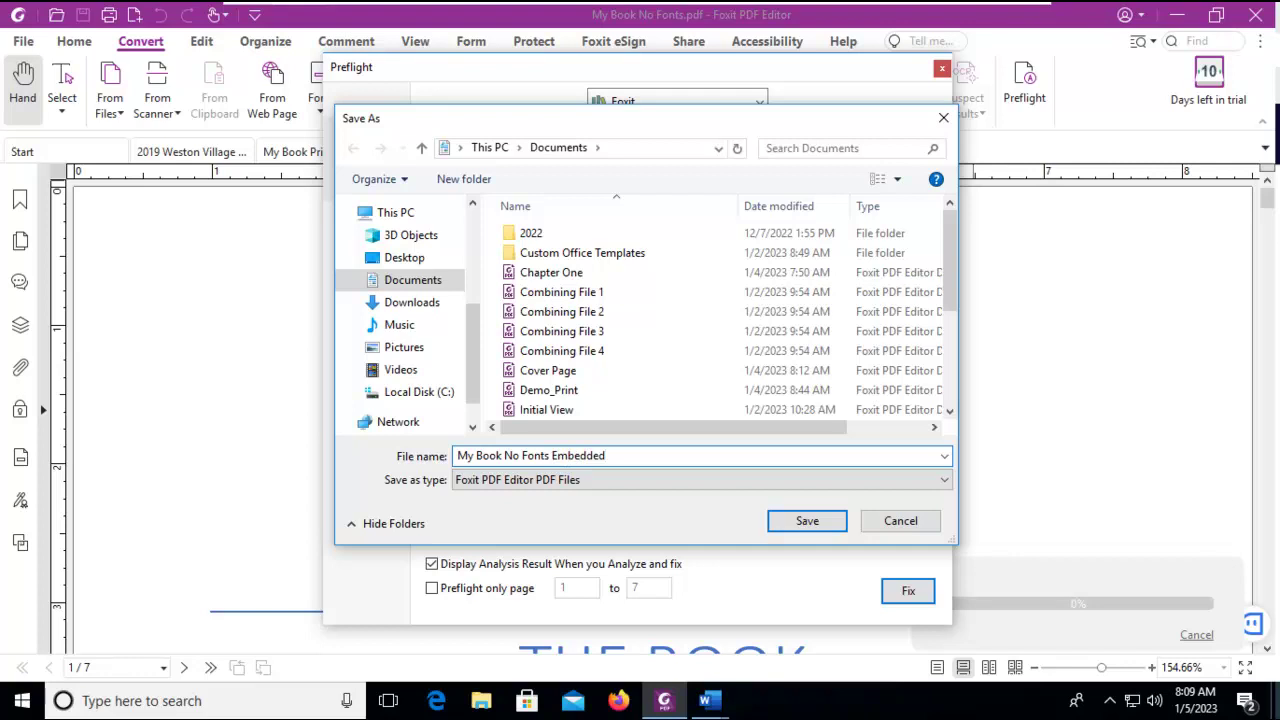
{"action": "left_click", "coordinate": [790, 522]}
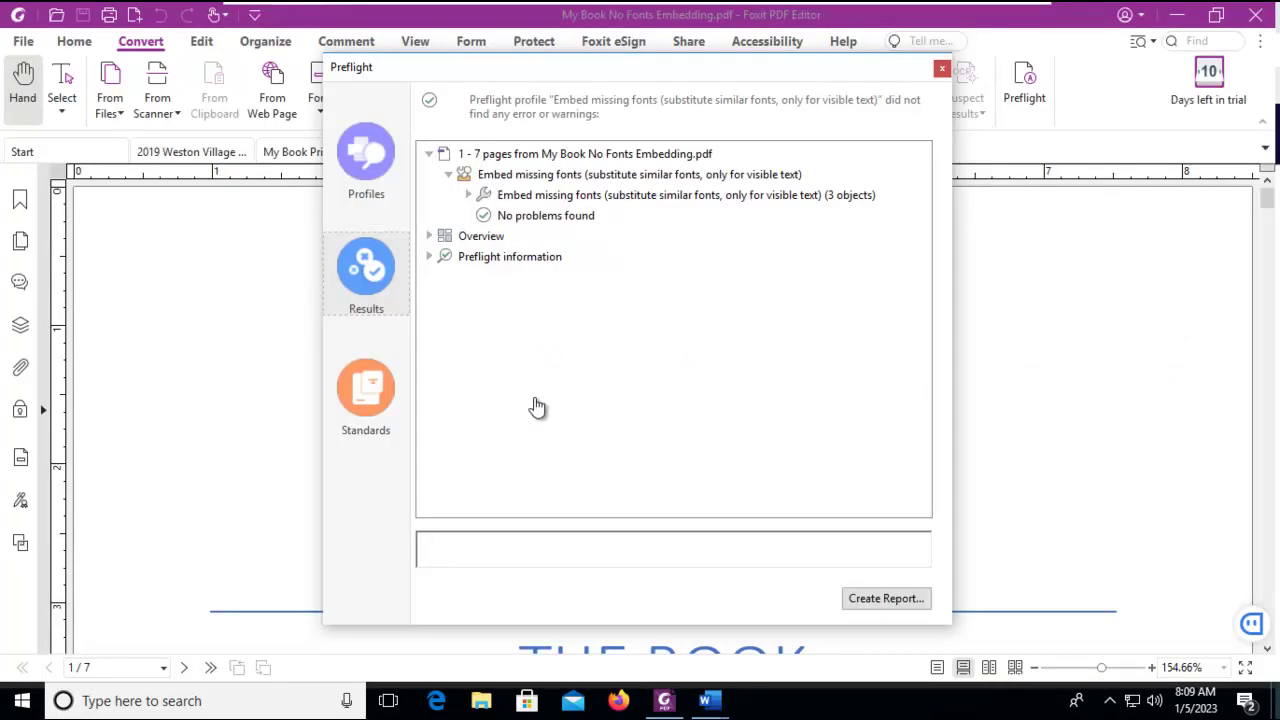
- Review the Embed missing fonts entries in the Preflight results, and close Preflight and the message that follows
{"action": "left_click", "coordinate": [551, 176]}
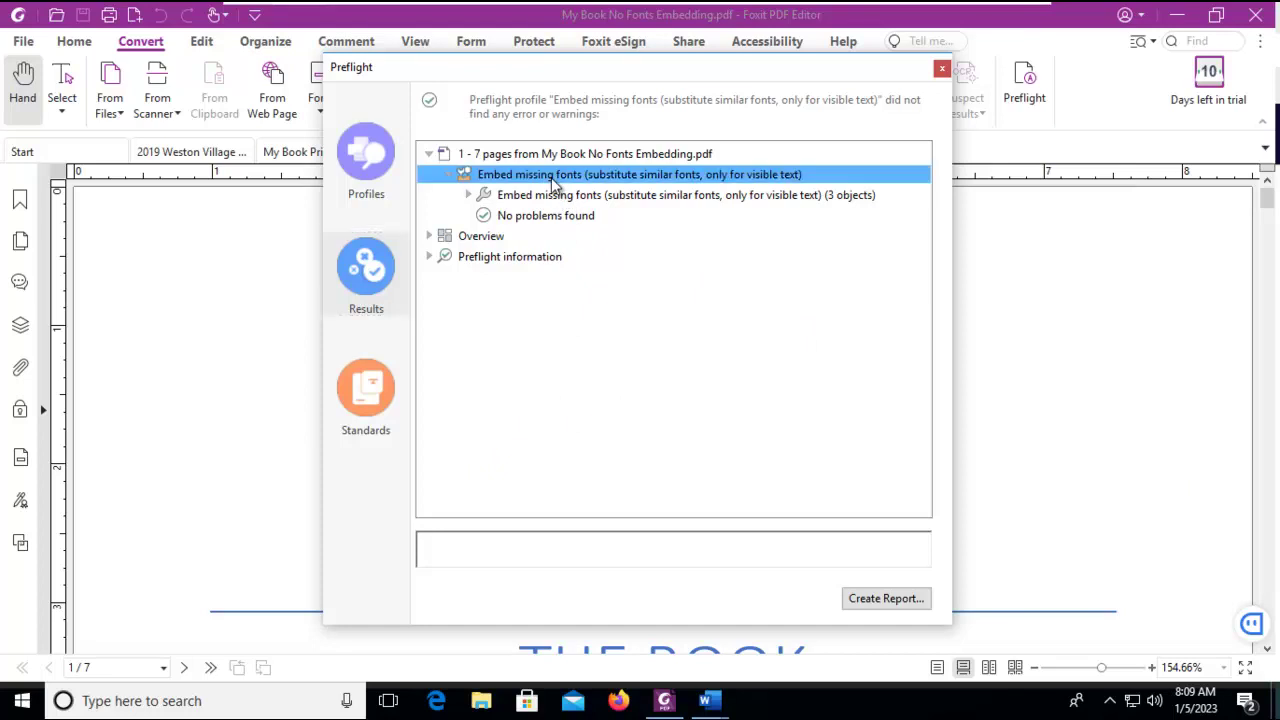
{"action": "left_click", "coordinate": [606, 196]}
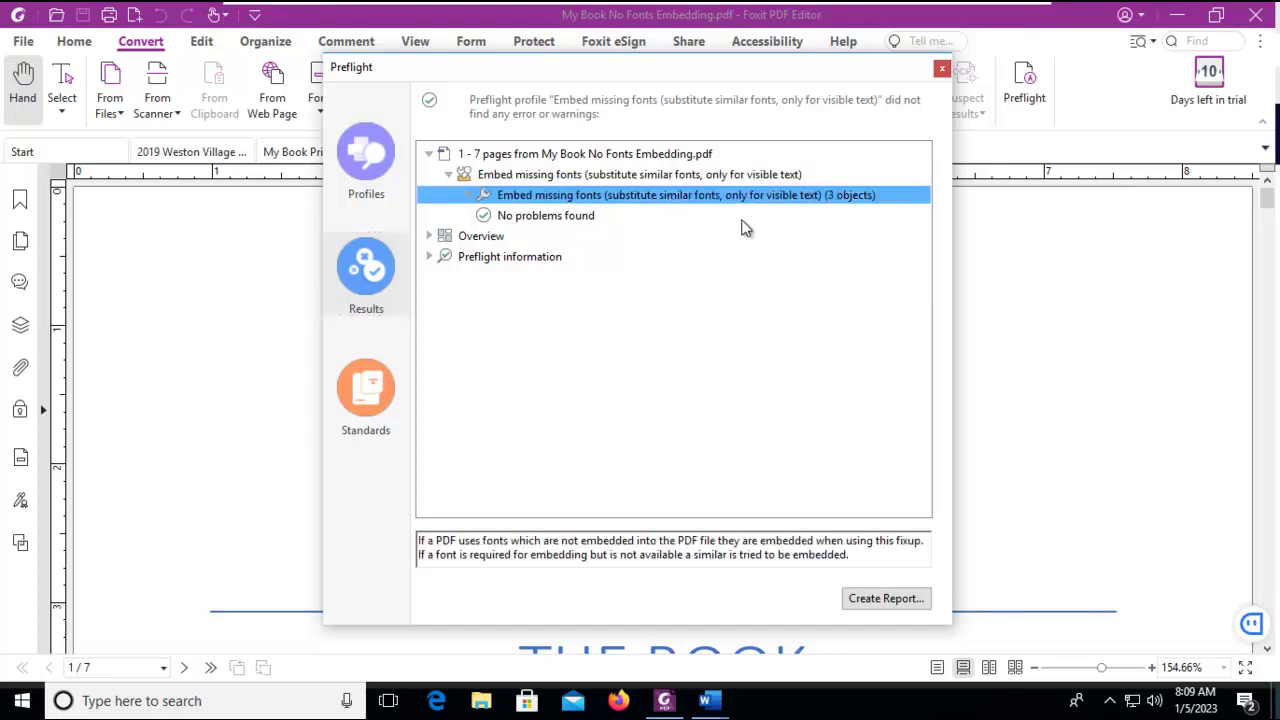
{"action": "left_click", "coordinate": [941, 69]}
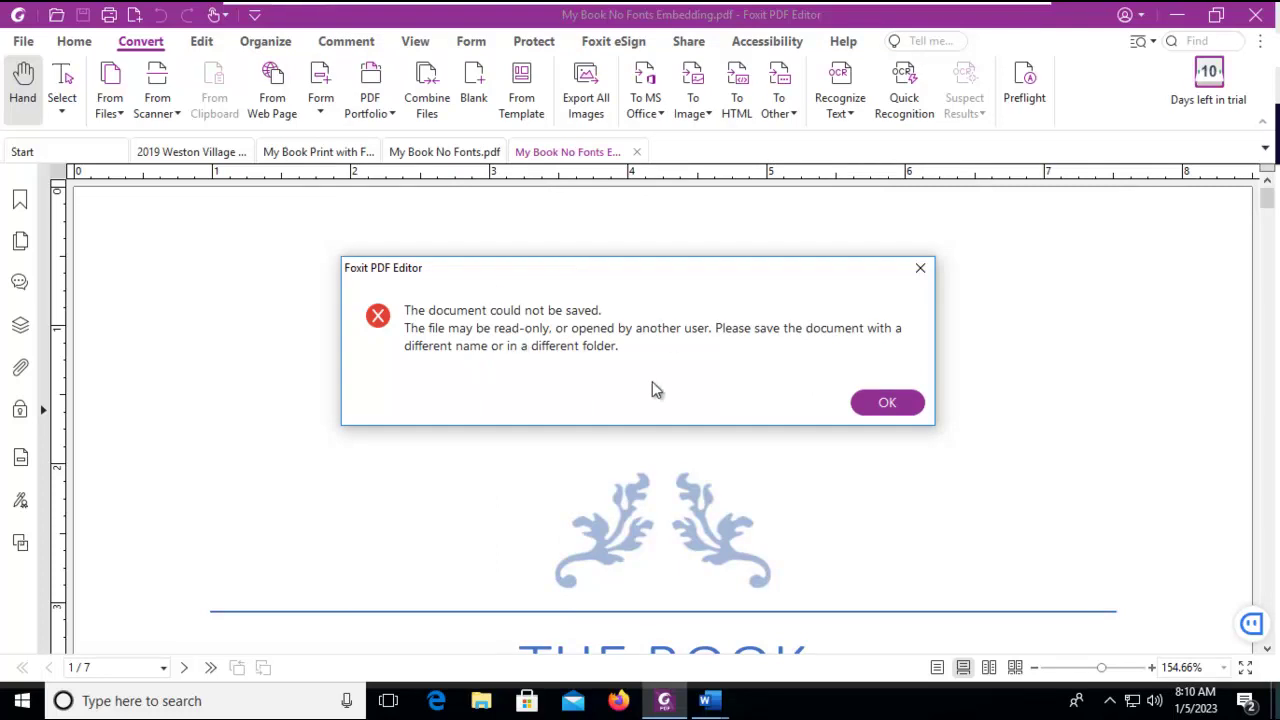
{"action": "left_click", "coordinate": [887, 402]}
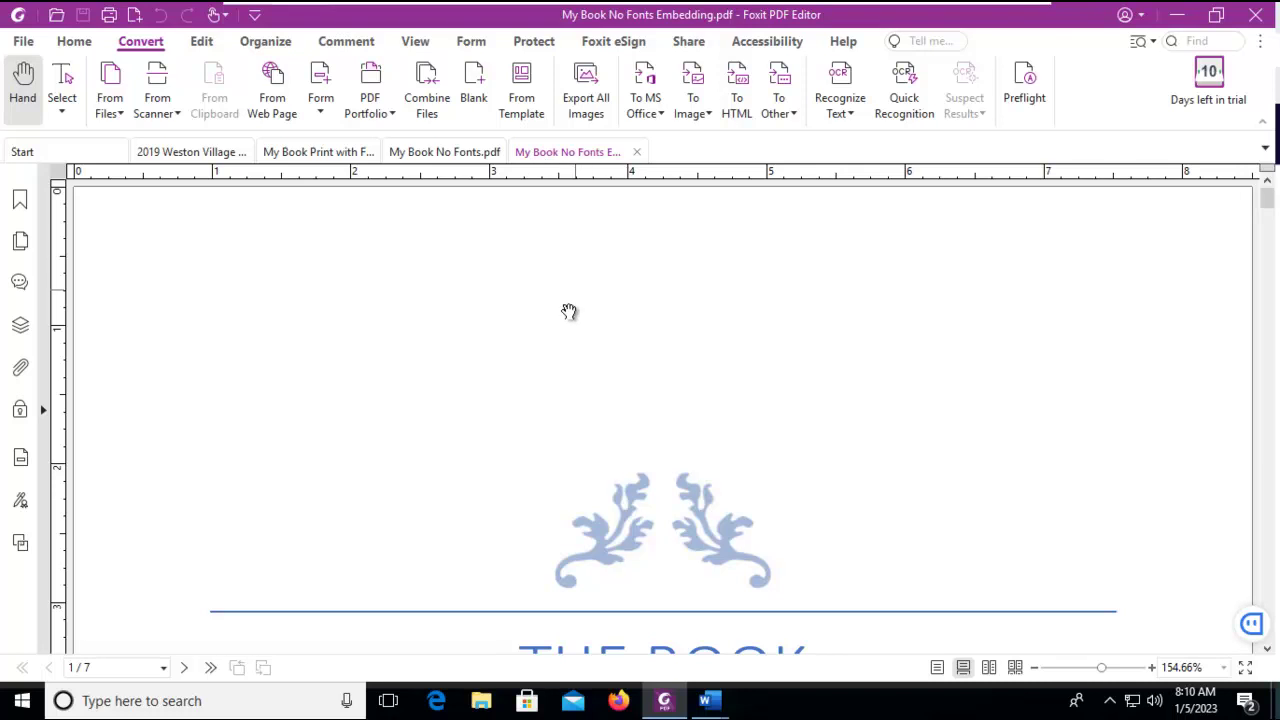
- Check the CalibriLight, Calibri and Bauhaus93 entries in the font list of My Book No Fonts Embedding's document properties
{"action": "left_click", "coordinate": [23, 42]}
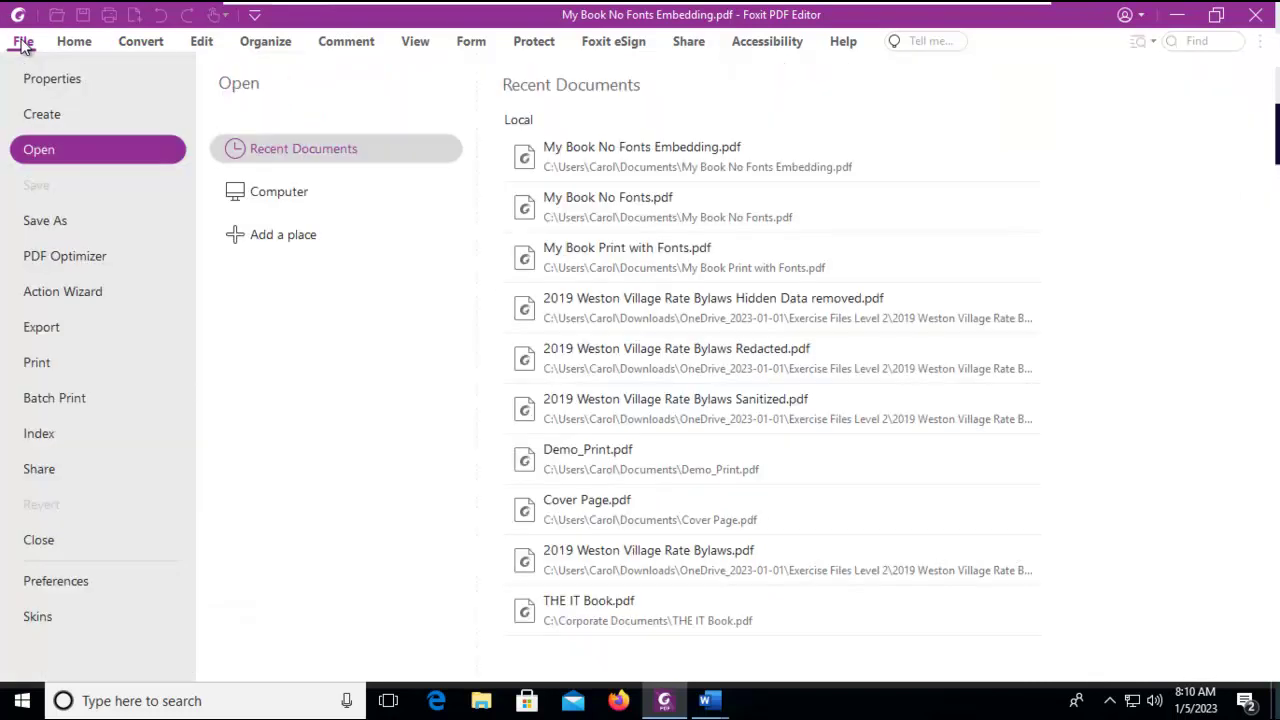
{"action": "left_click", "coordinate": [41, 80]}
{"action": "left_click", "coordinate": [229, 280]}
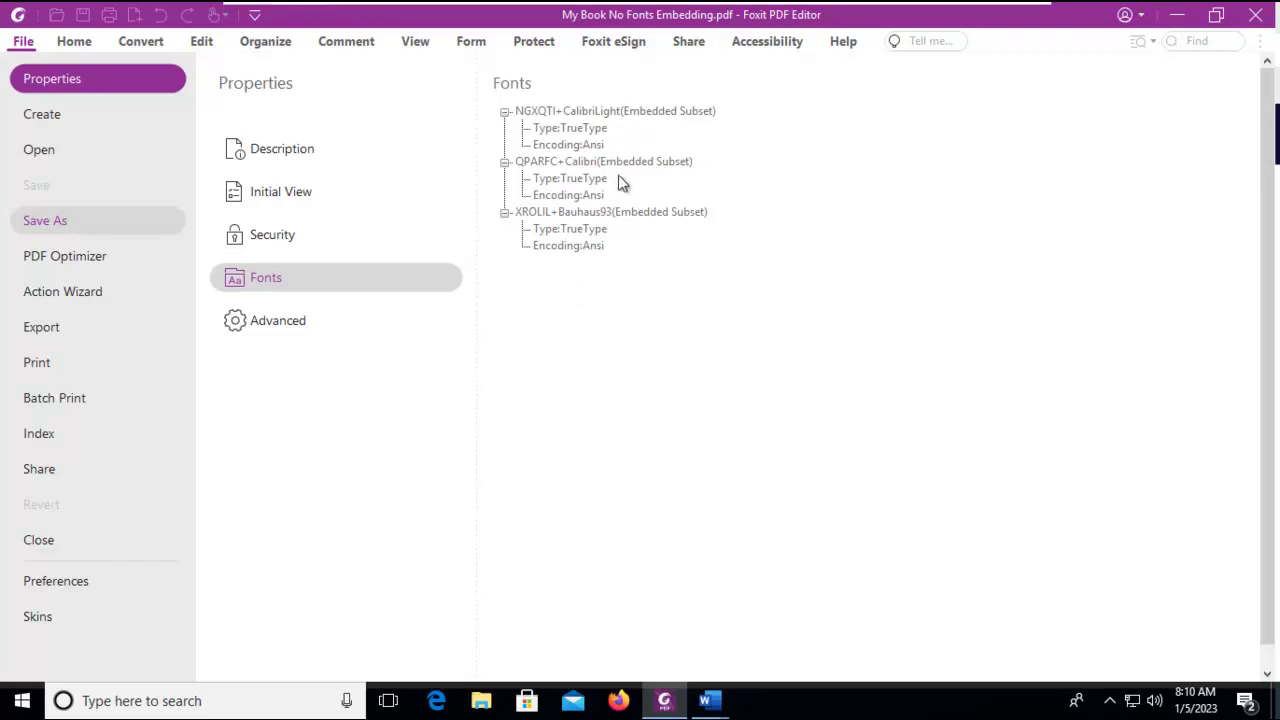
{"action": "left_click", "coordinate": [628, 113]}
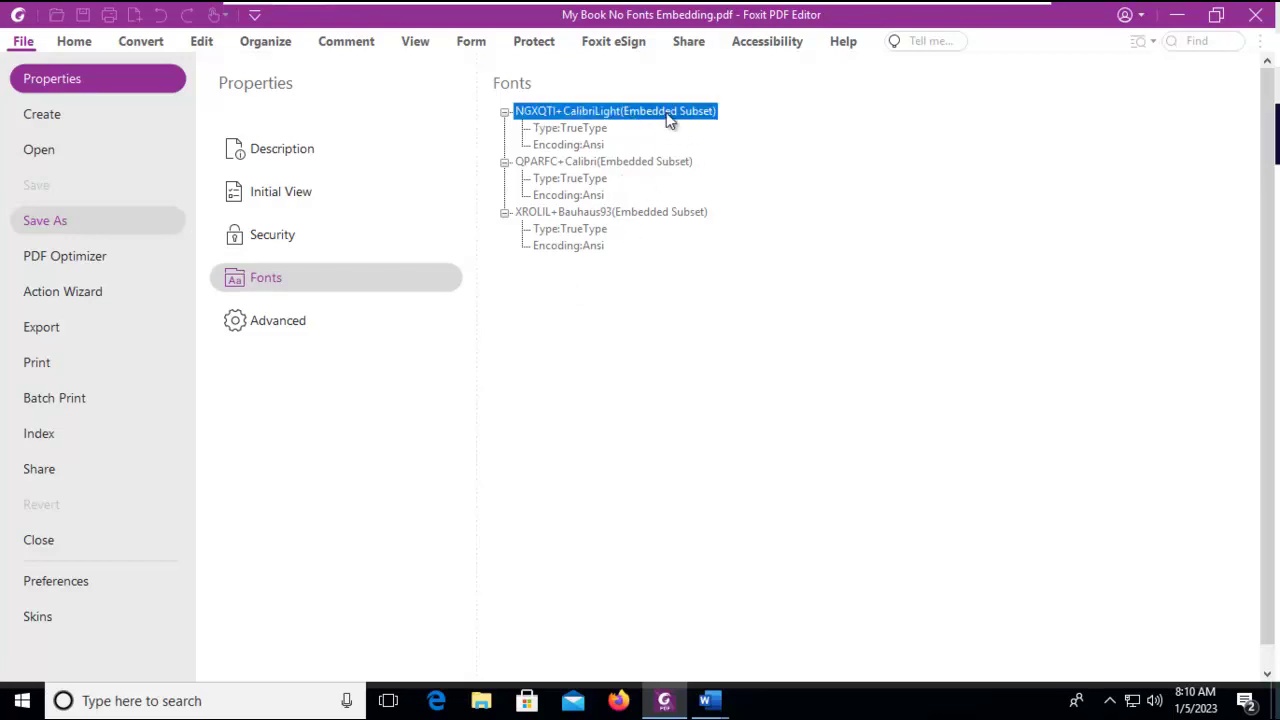
{"action": "left_click", "coordinate": [652, 163]}
{"action": "left_click", "coordinate": [625, 213]}
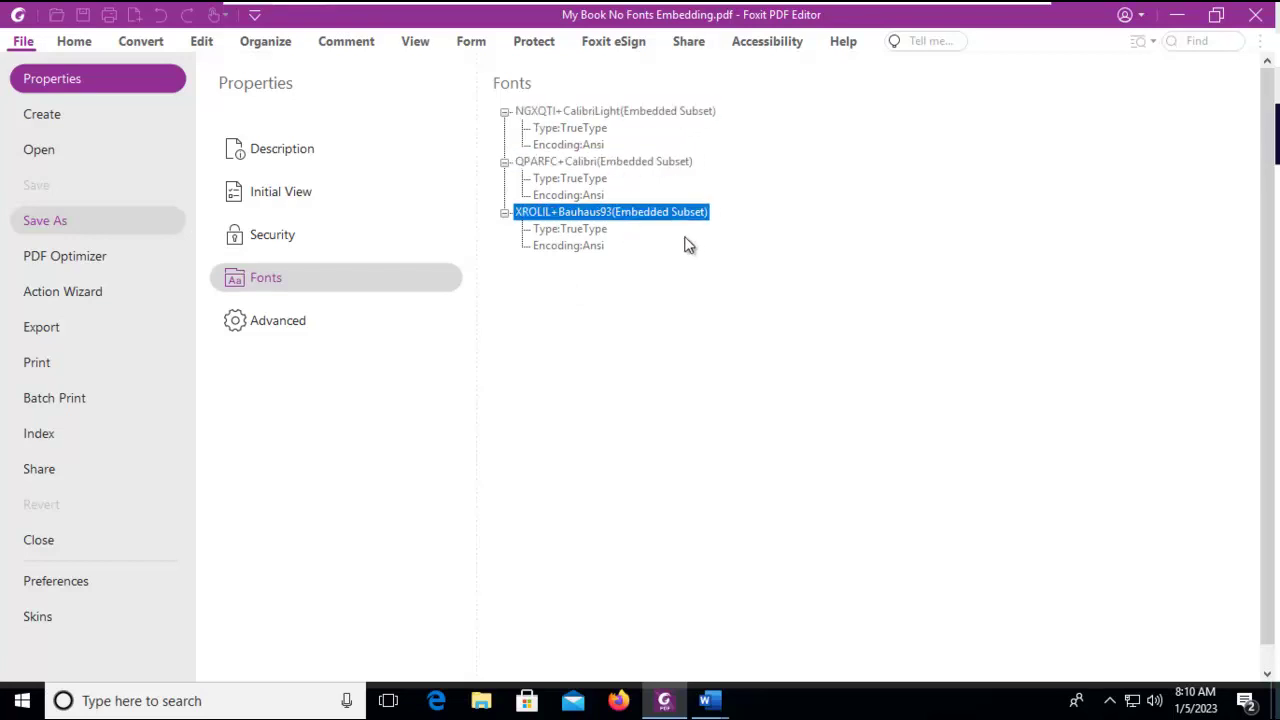
- Return to the pages of My Book No Fonts Embedding and look over the cover page text
{"action": "left_click", "coordinate": [58, 43]}
{"action": "scroll", "coordinate": [380, 360], "scroll_direction": "down", "scroll_amount": 5}
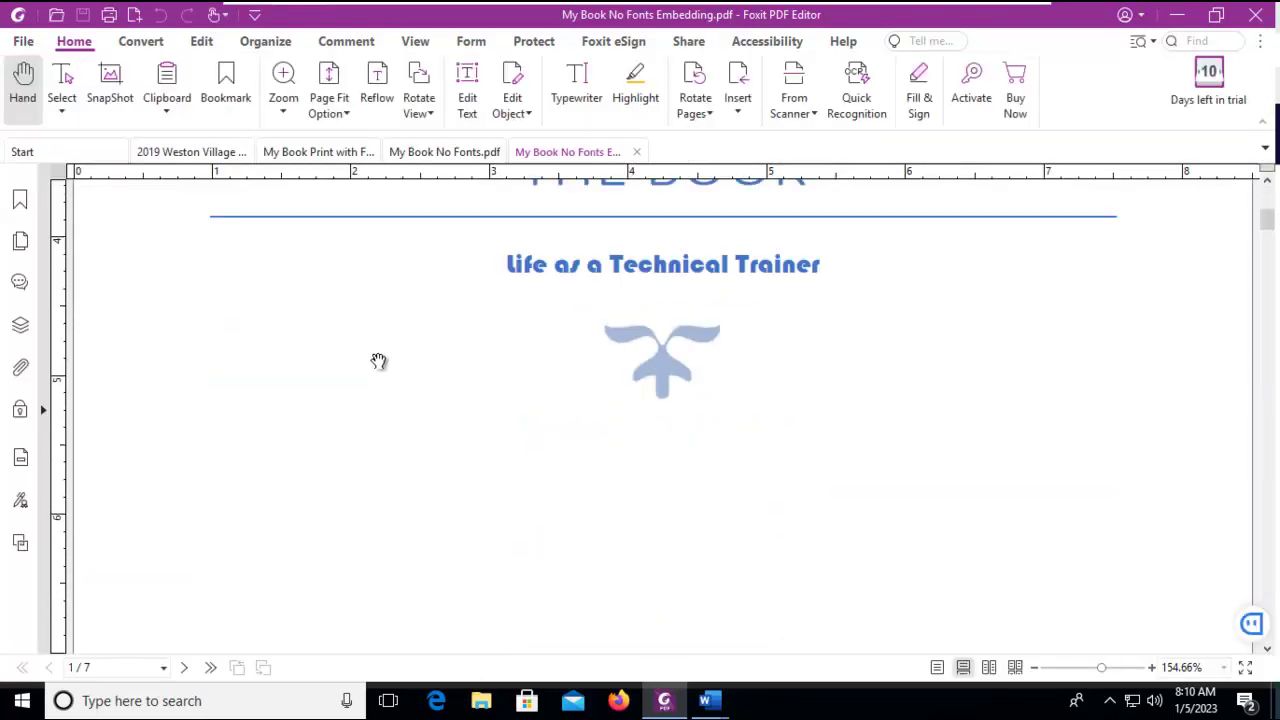
{"action": "scroll", "coordinate": [380, 360], "scroll_direction": "up", "scroll_amount": 3}
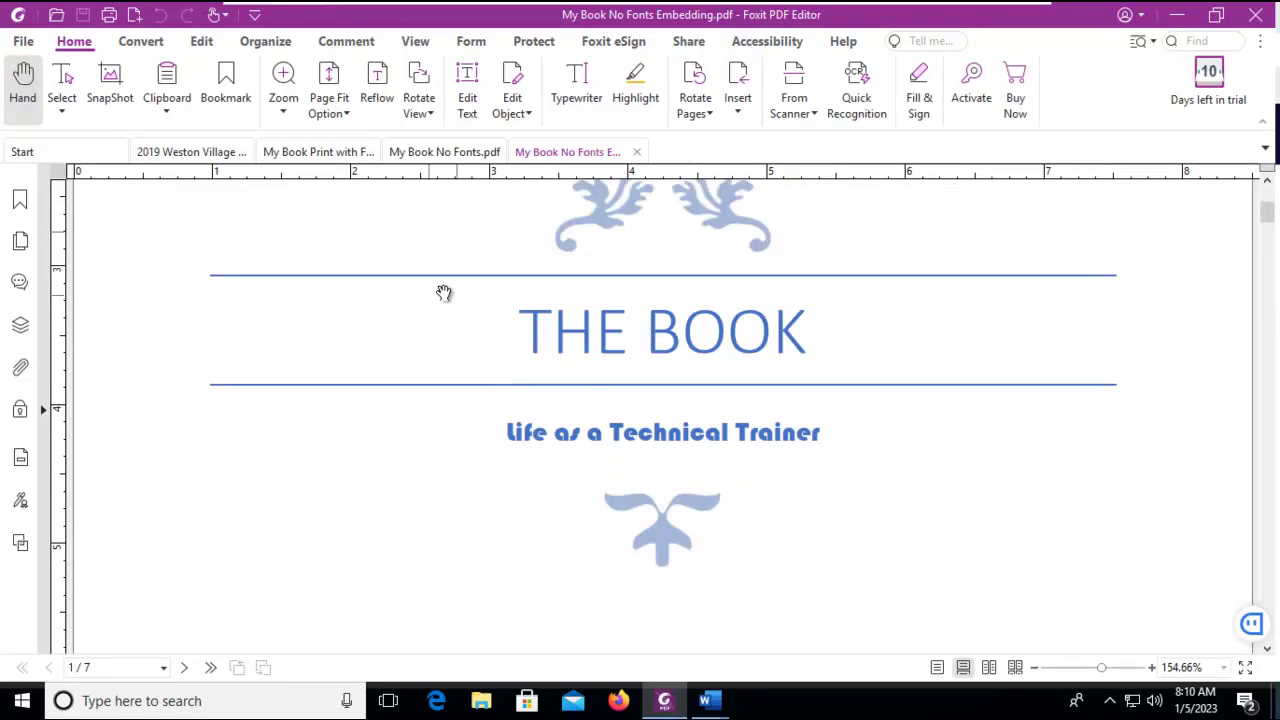
- Close My Book No Fonts Embedding, My Book No Fonts, My Book Print with Fonts and the 2019 Weston Village document
{"action": "left_click", "coordinate": [636, 152]}
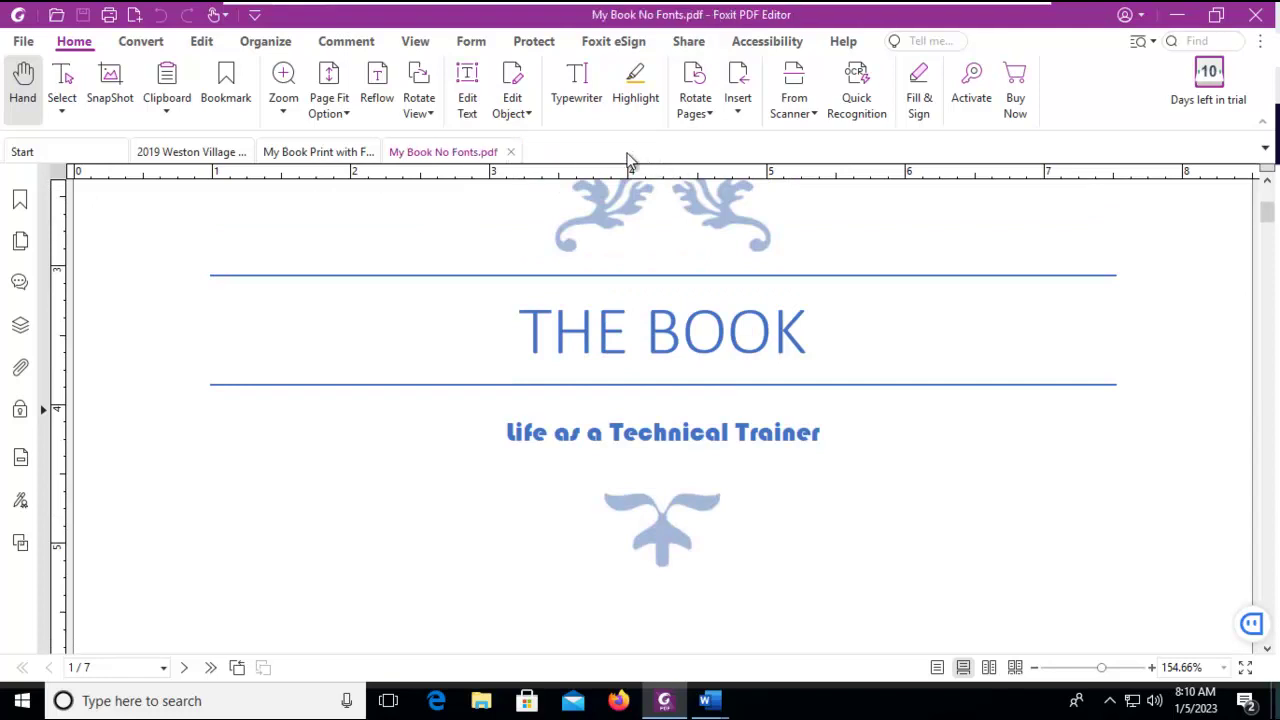
{"action": "left_click", "coordinate": [512, 152]}
{"action": "left_click", "coordinate": [383, 152]}
{"action": "left_click", "coordinate": [256, 152]}
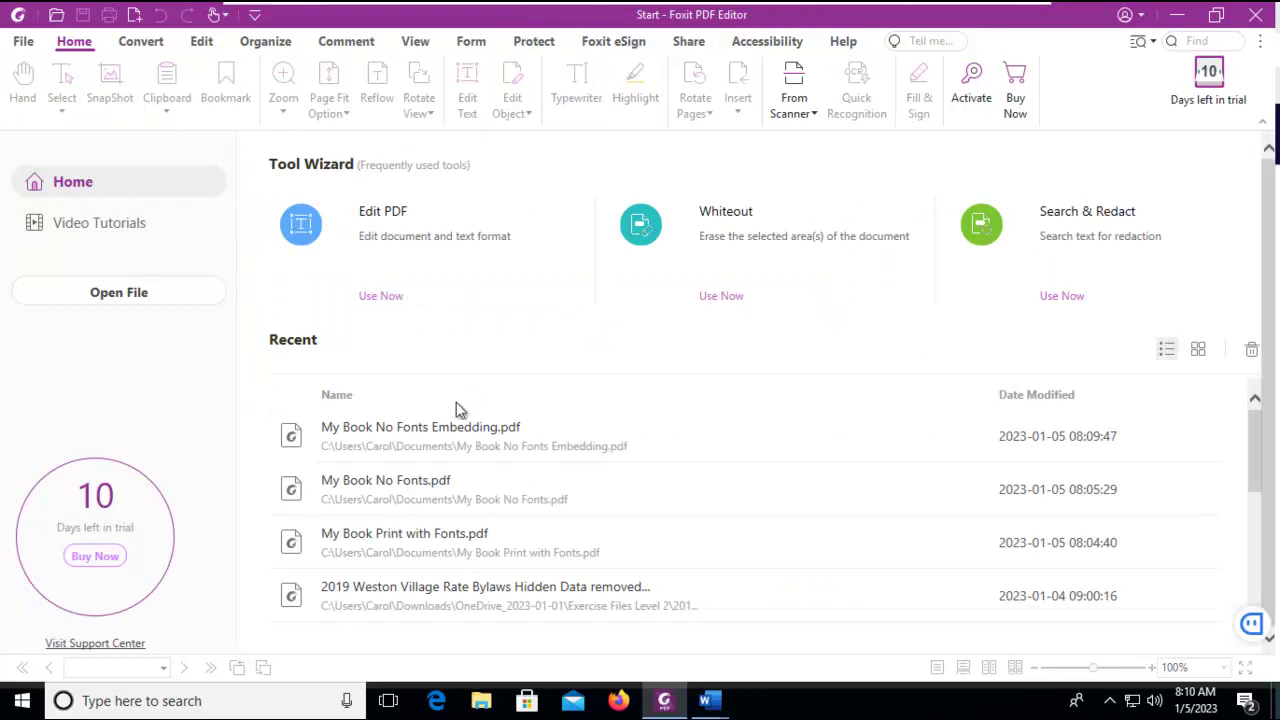
- Reopen My Book No Fonts Embedding from the recent files and look through its cover page and Chapter One
{"action": "left_click", "coordinate": [360, 430]}
{"action": "scroll", "coordinate": [560, 357], "scroll_direction": "down", "scroll_amount": 3}
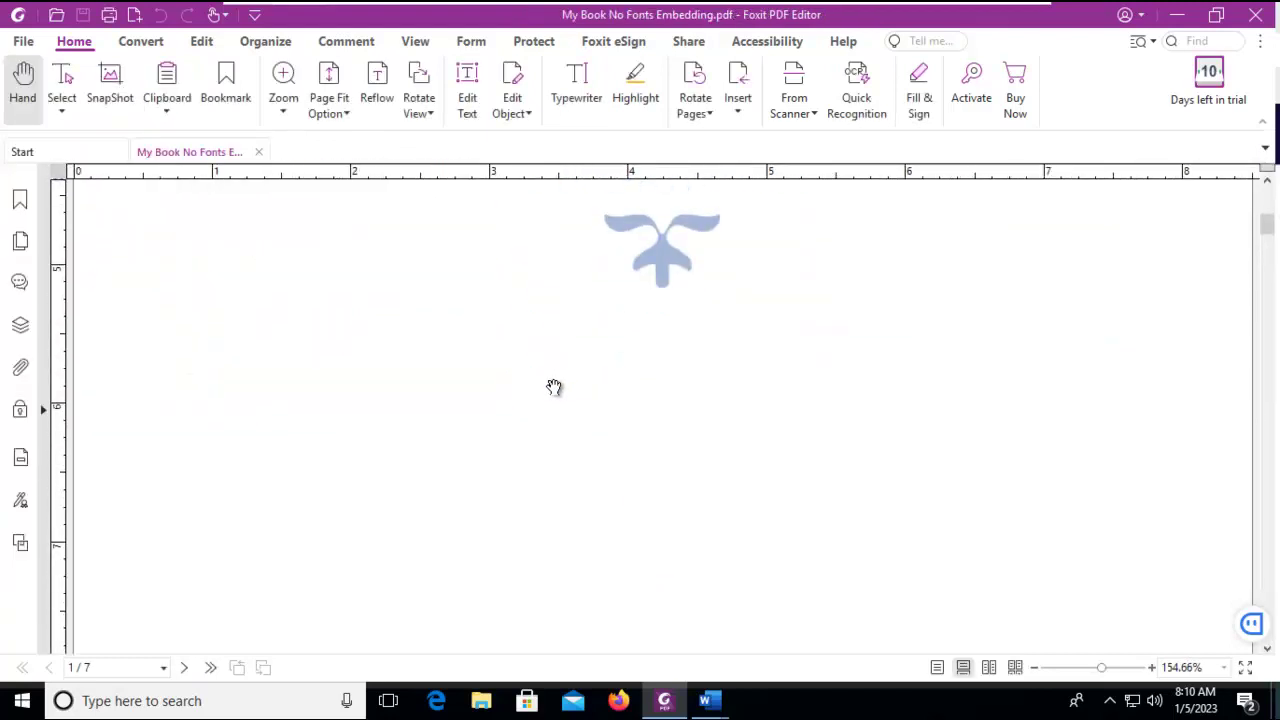
{"action": "scroll", "coordinate": [554, 386], "scroll_direction": "up", "scroll_amount": 6}
{"action": "scroll", "coordinate": [543, 366], "scroll_direction": "down", "scroll_amount": 3}
{"action": "scroll", "coordinate": [548, 377], "scroll_direction": "down", "scroll_amount": 10}
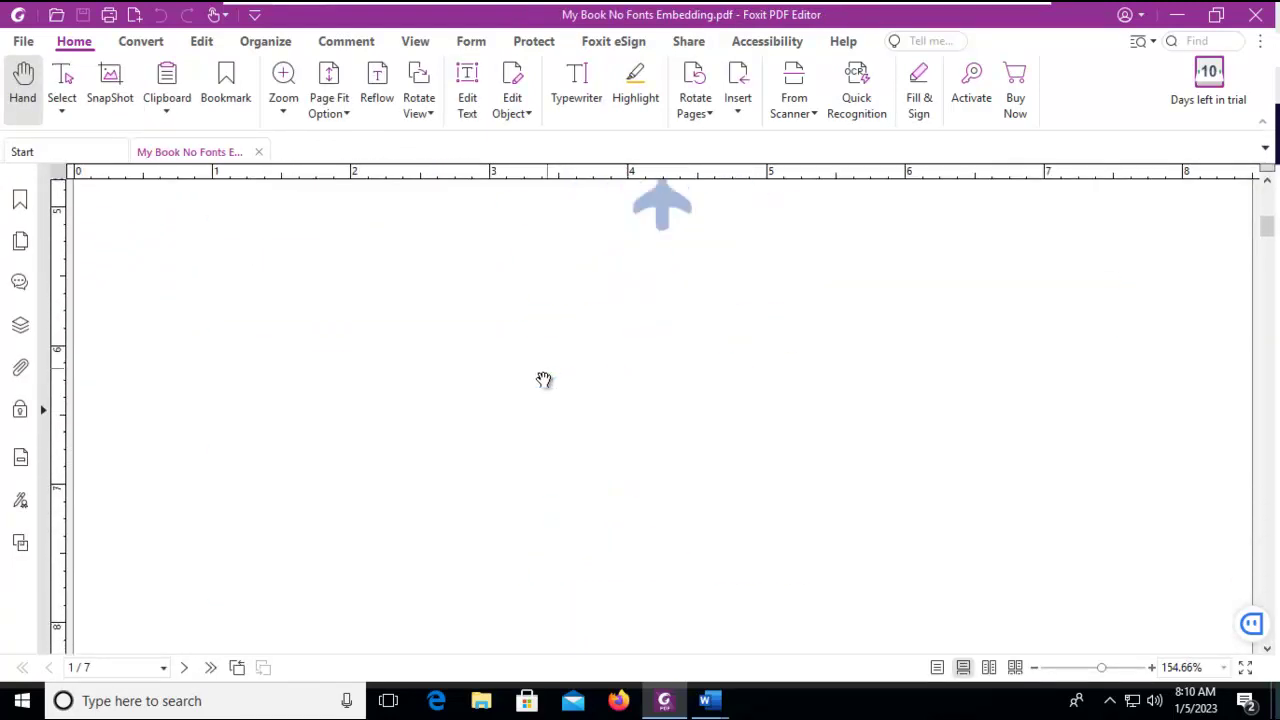
{"action": "scroll", "coordinate": [541, 374], "scroll_direction": "up", "scroll_amount": 8}
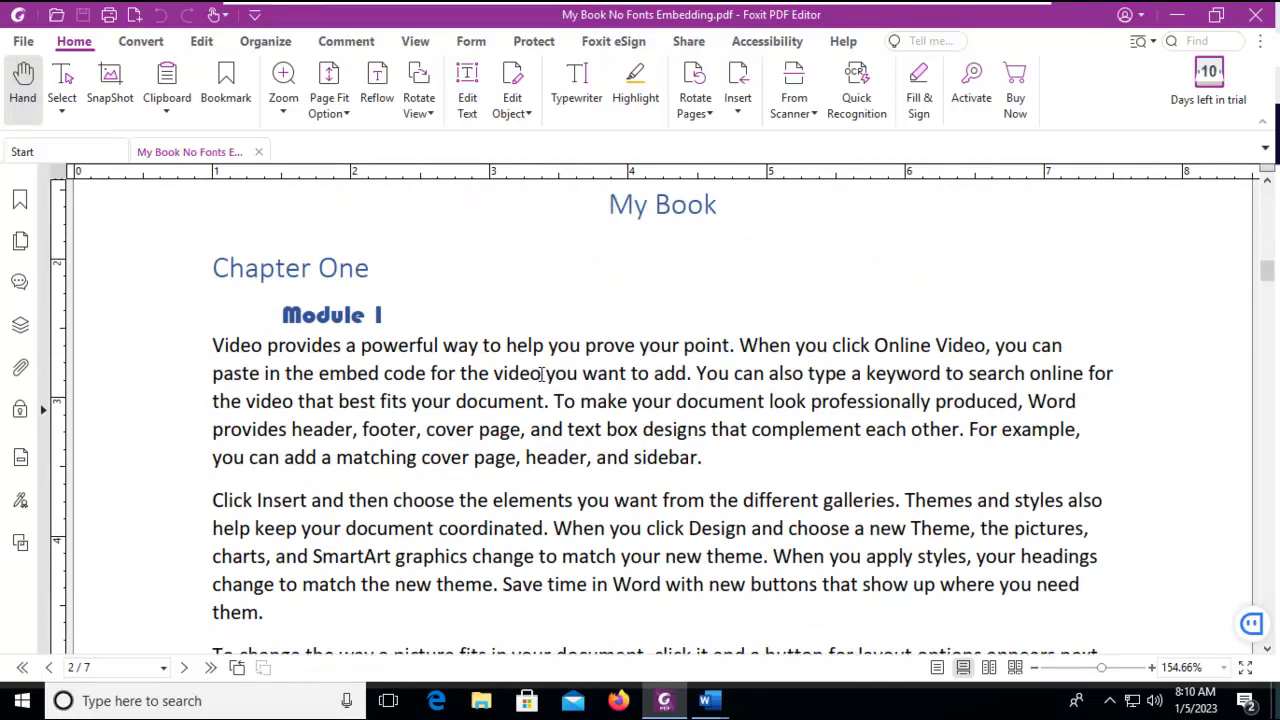